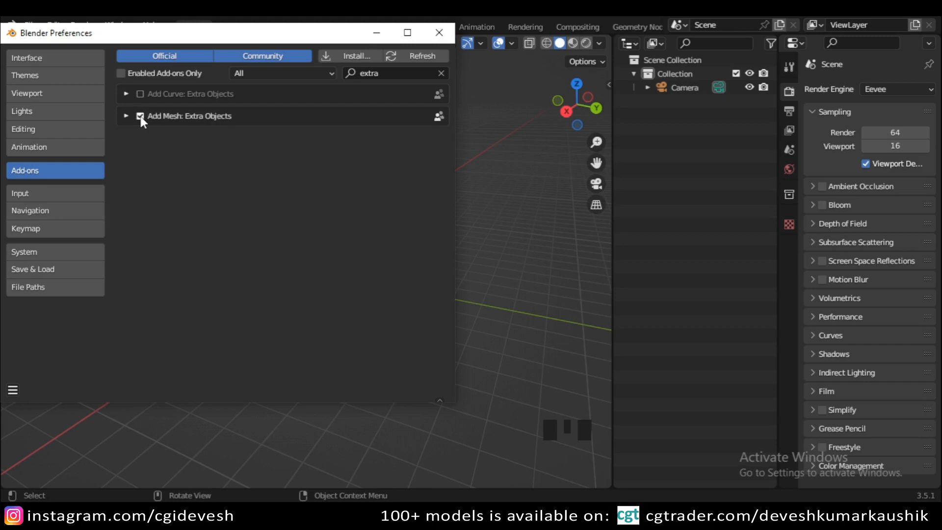
Enable the Add Mesh: Extra Objects add-on, save the preferences and close them
{"action": "left_click", "coordinate": [139, 116]}
{"action": "left_click", "coordinate": [140, 116]}
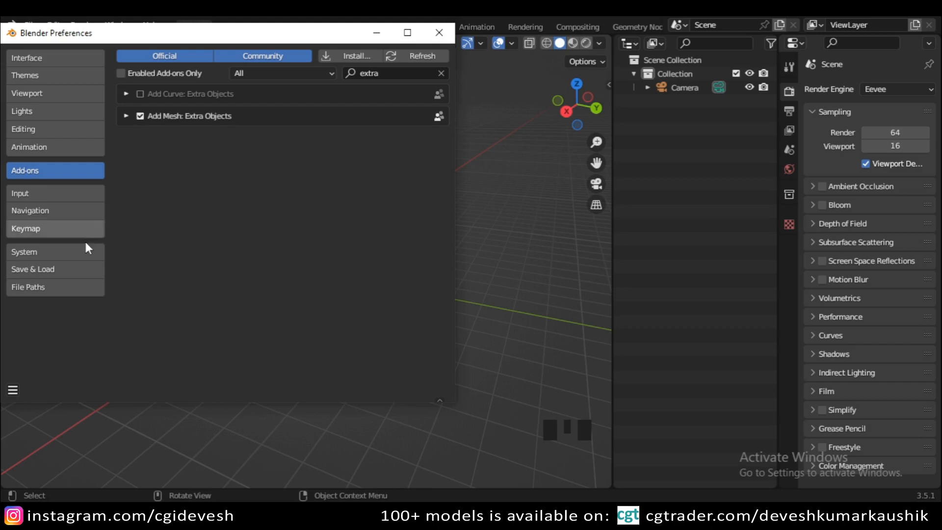
{"action": "left_click", "coordinate": [12, 391]}
{"action": "left_click", "coordinate": [68, 355]}
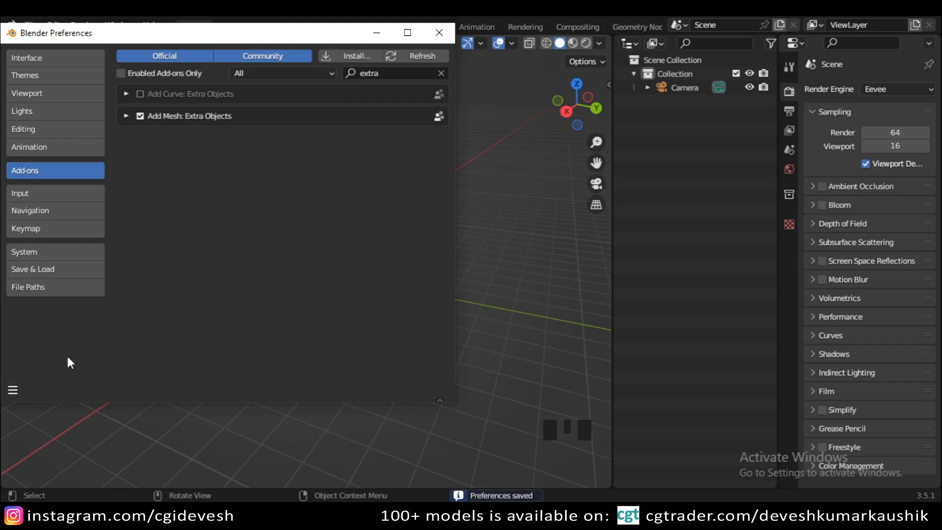
{"action": "left_click", "coordinate": [439, 33]}
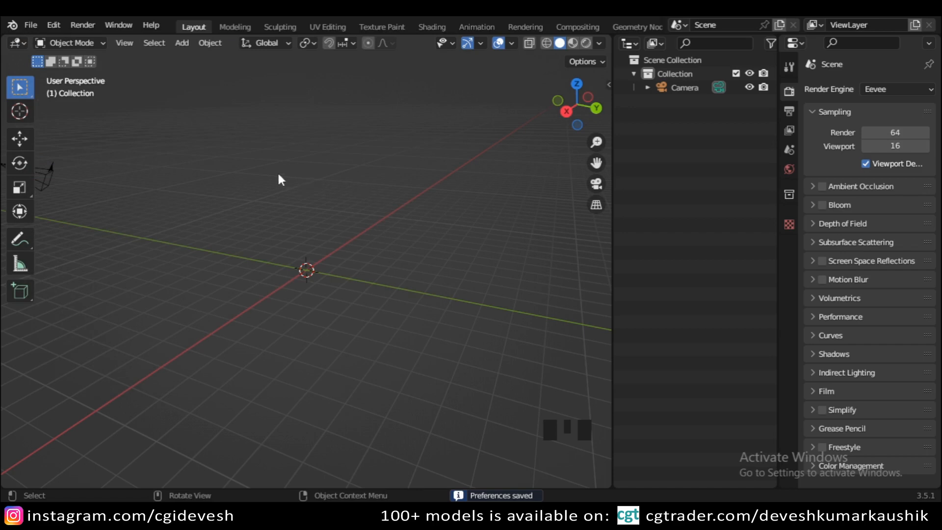
Add a Round Cube mesh at the origin and apply the Quadsphere preset to it
{"action": "key", "text": "shift+a"}
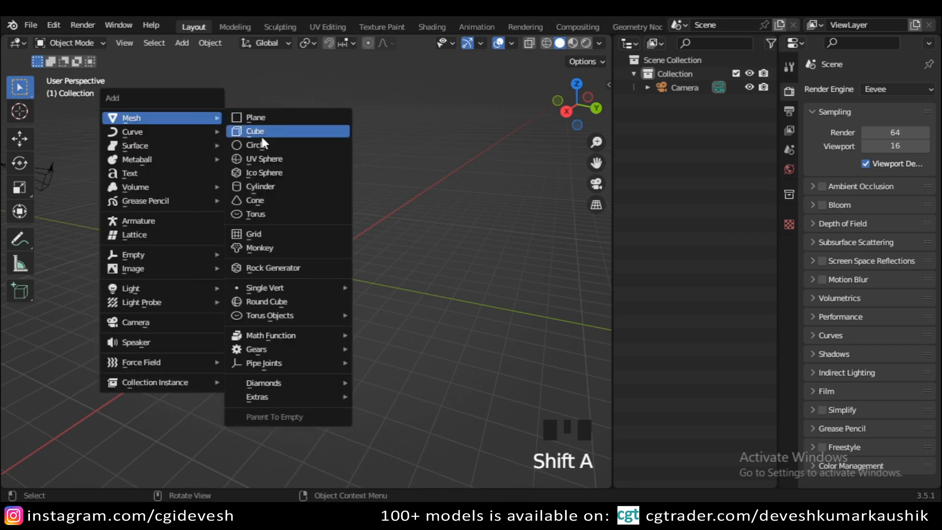
{"action": "left_click", "coordinate": [254, 301]}
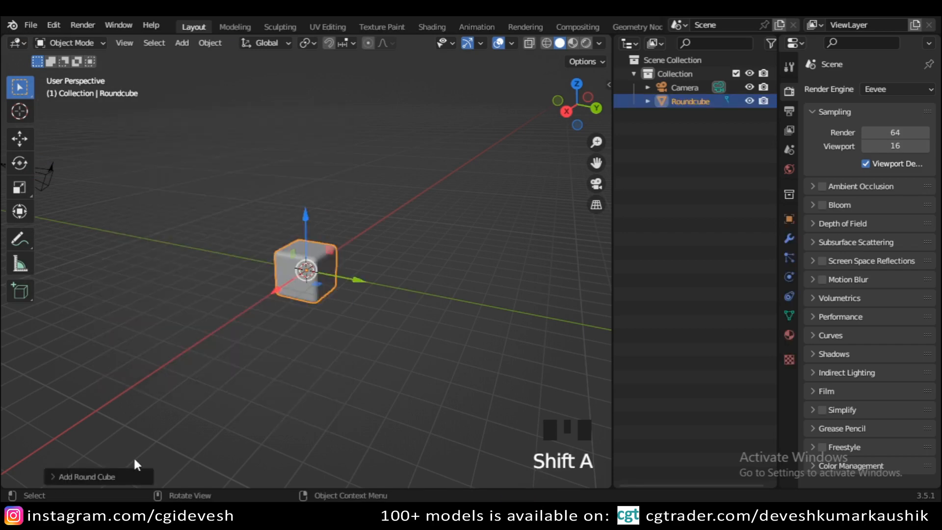
{"action": "left_click", "coordinate": [133, 473]}
{"action": "left_click", "coordinate": [146, 130]}
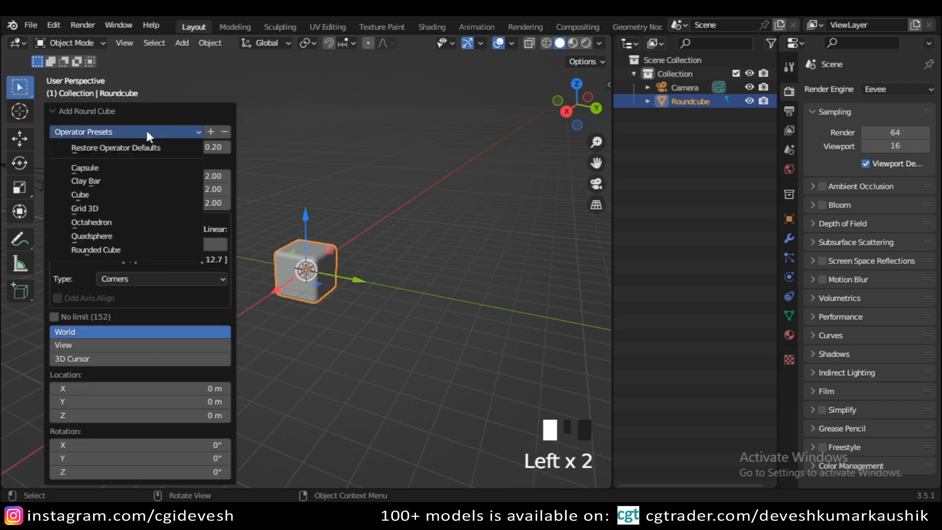
{"action": "left_click", "coordinate": [98, 236]}
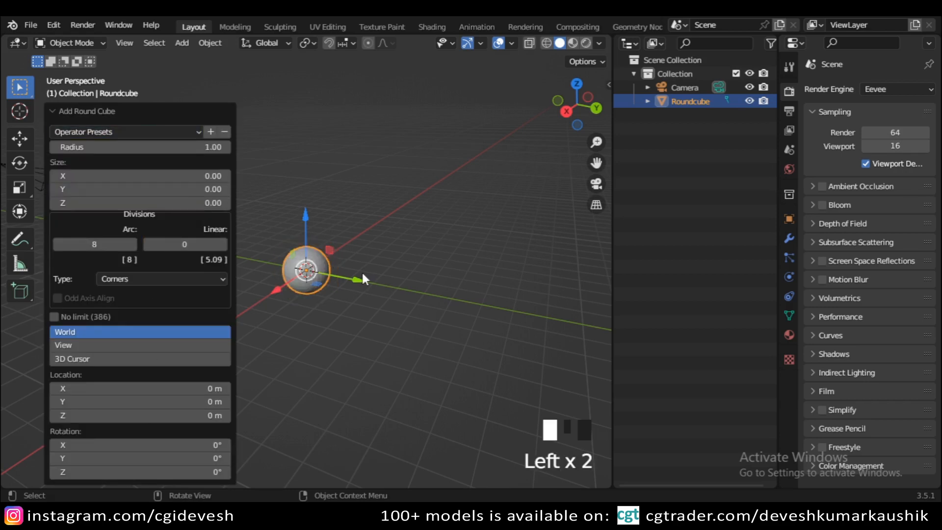
{"action": "key", "text": "KP_Decimal"}
{"action": "left_click", "coordinate": [467, 297]}
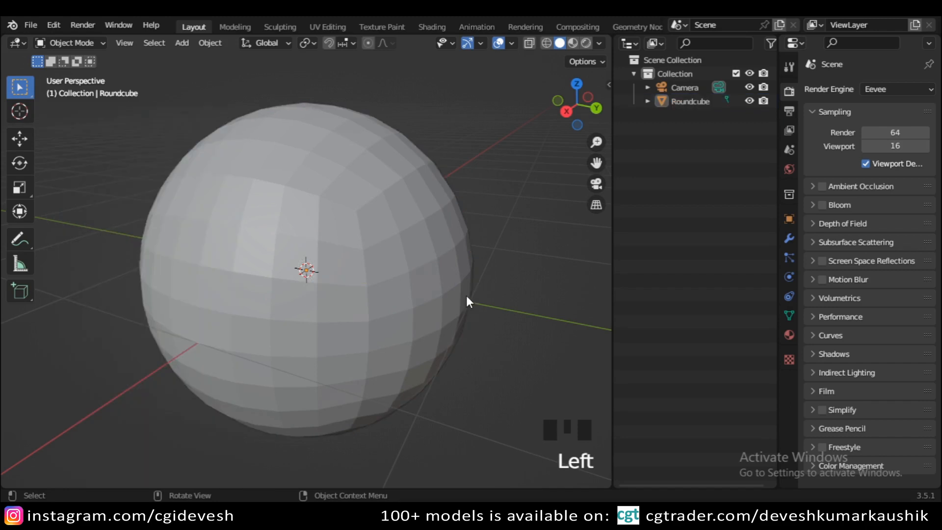
Duplicate the sphere and move the copy away from the original in the positive X direction
{"action": "scroll", "coordinate": [467, 298], "scroll_direction": "down", "scroll_amount": 5}
{"action": "key", "text": "KP_7"}
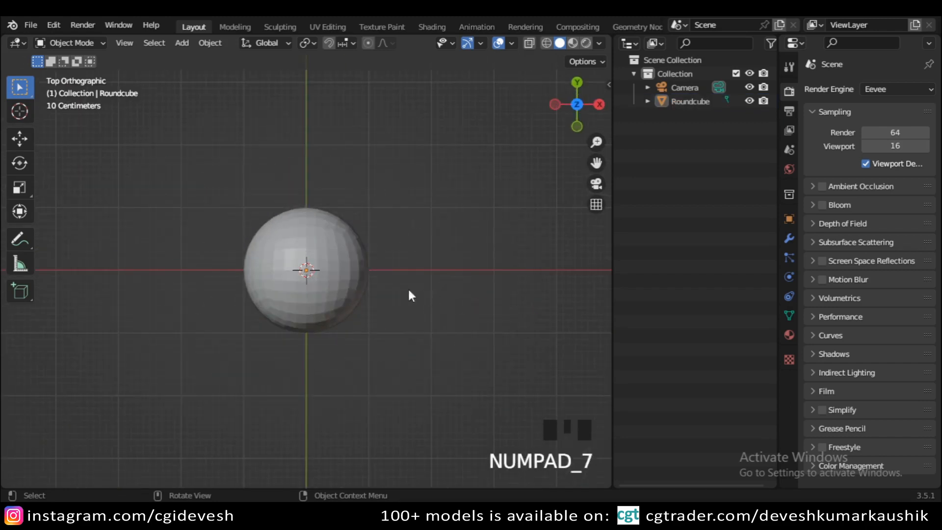
{"action": "left_click", "coordinate": [343, 294]}
{"action": "scroll", "coordinate": [391, 303], "scroll_direction": "down", "scroll_amount": 3}
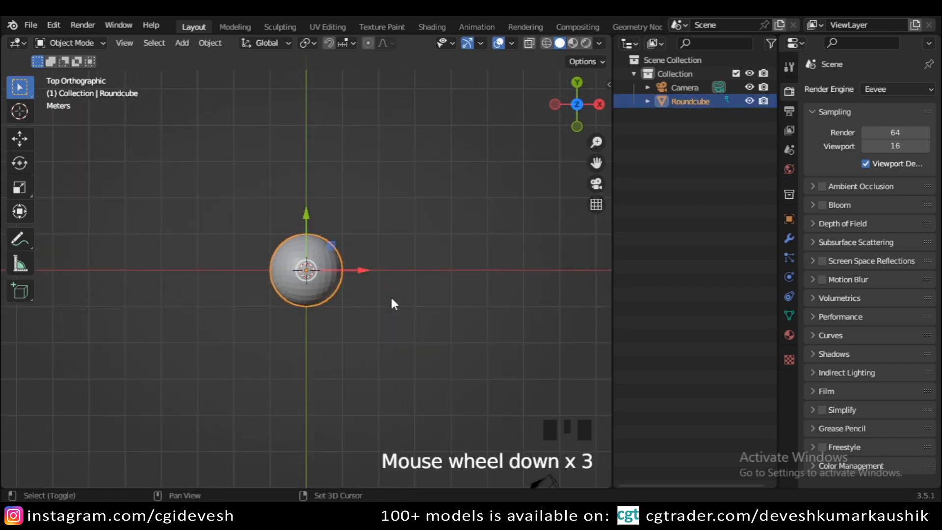
{"action": "key", "text": "shift+d"}
{"action": "key", "text": "Escape"}
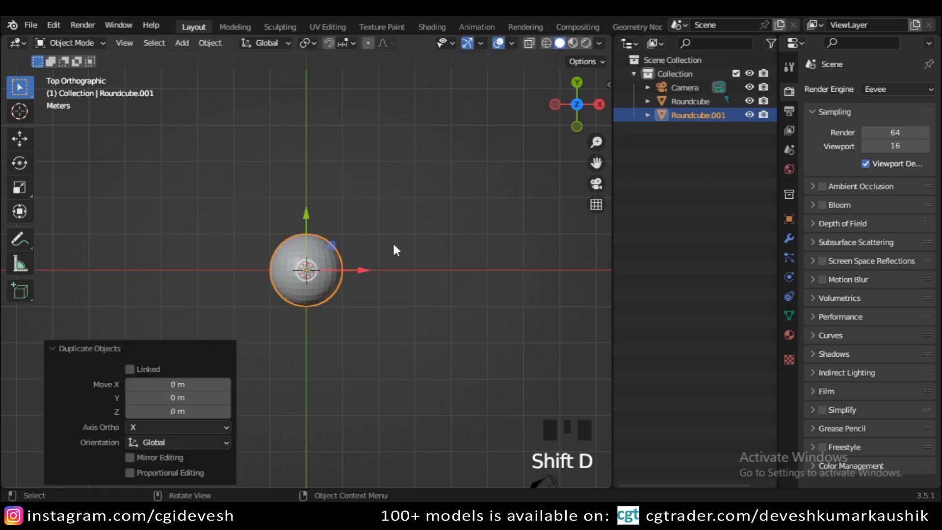
{"action": "left_click_drag", "start_coordinate": [363, 275], "coordinate": [604, 280]}
Add a Subdivision Surface modifier to the original sphere at the origin and set its viewport level to 2
{"action": "middle_click_drag", "start_coordinate": [442, 295], "coordinate": [325, 290], "text": "shift"}
{"action": "scroll", "coordinate": [367, 290], "scroll_direction": "up", "scroll_amount": 2}
{"action": "left_click", "coordinate": [184, 261]}
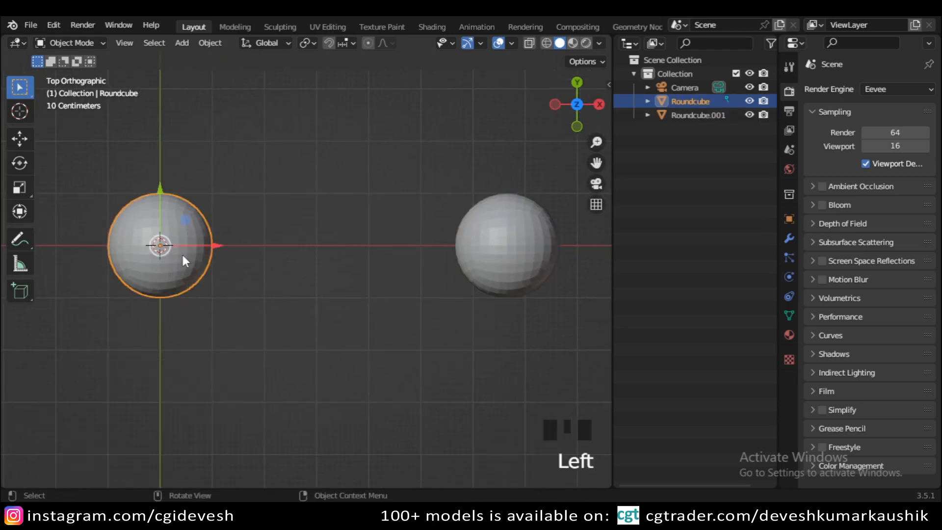
{"action": "key", "text": "KP_1"}
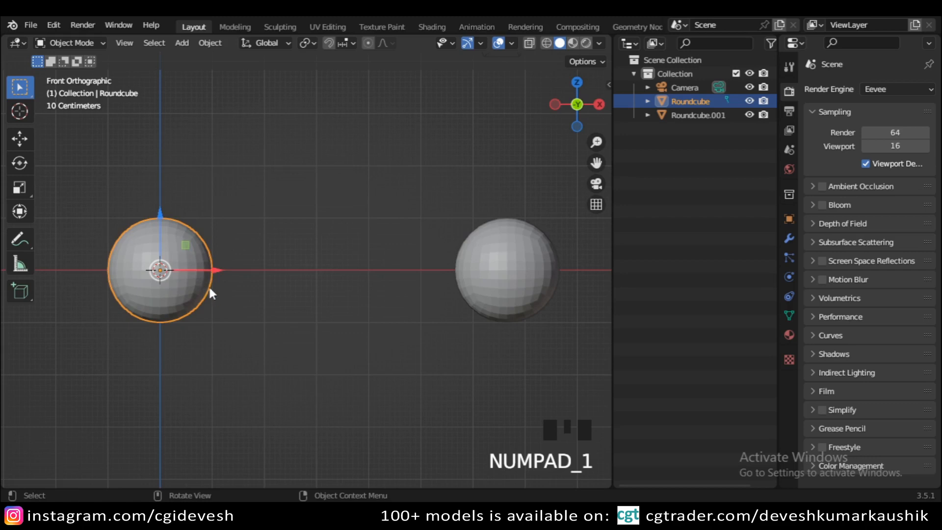
{"action": "left_click", "coordinate": [790, 239]}
{"action": "left_click", "coordinate": [858, 90]}
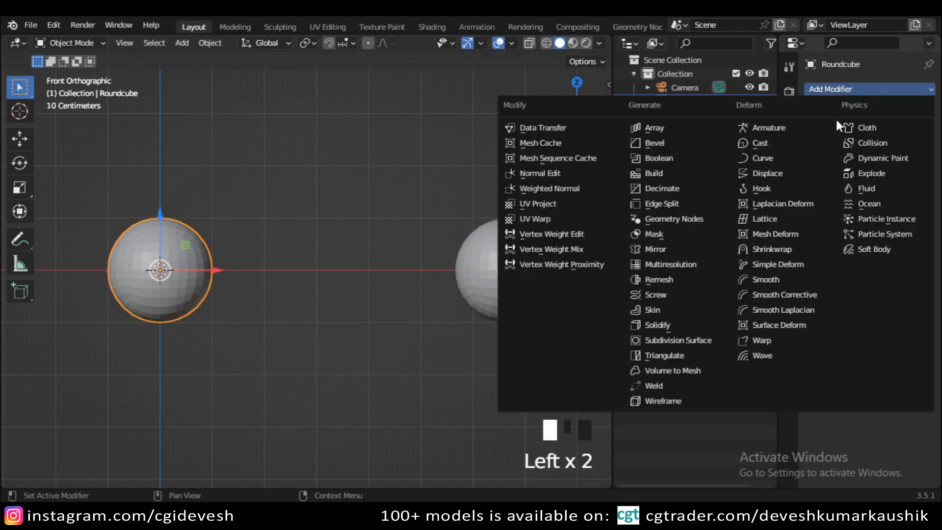
{"action": "left_click", "coordinate": [707, 342]}
{"action": "left_click", "coordinate": [910, 149]}
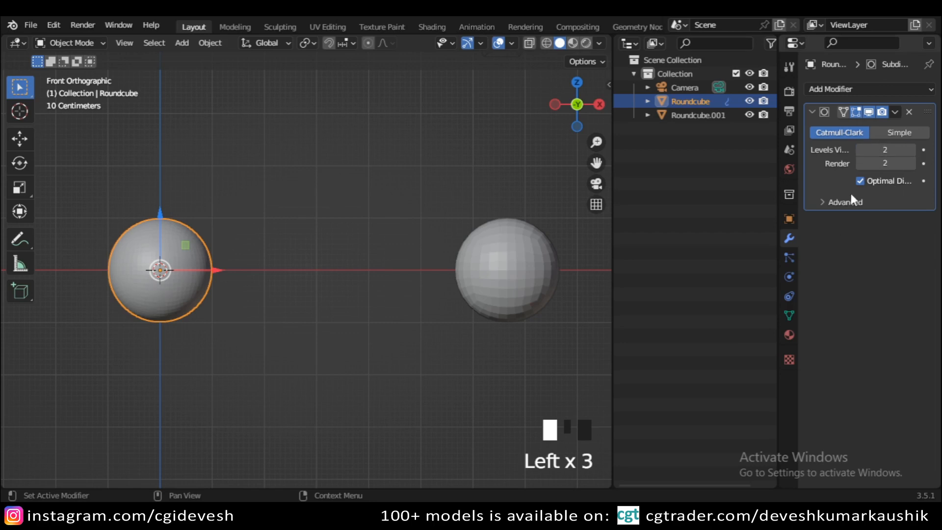
Apply smooth shading to both the original sphere and its copy
{"action": "right_click", "coordinate": [183, 289]}
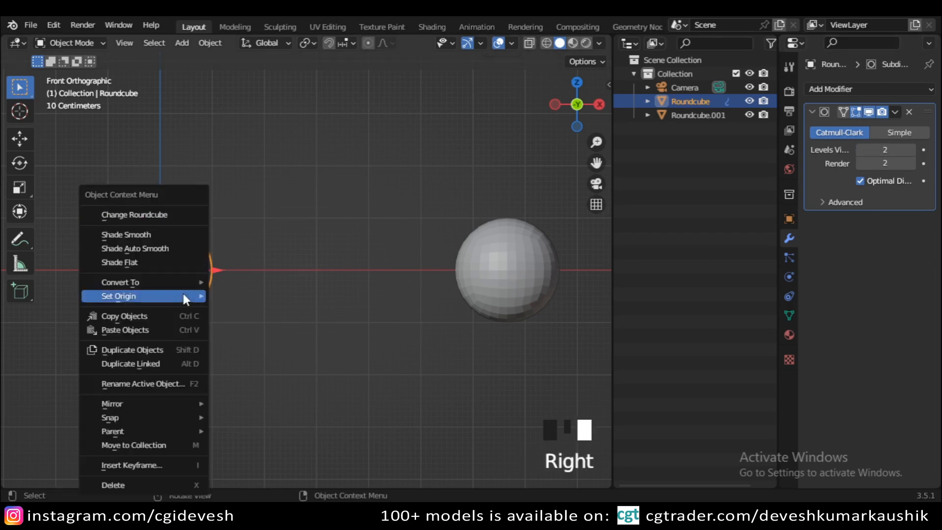
{"action": "left_click", "coordinate": [182, 235]}
{"action": "left_click", "coordinate": [499, 273]}
{"action": "right_click", "coordinate": [502, 269]}
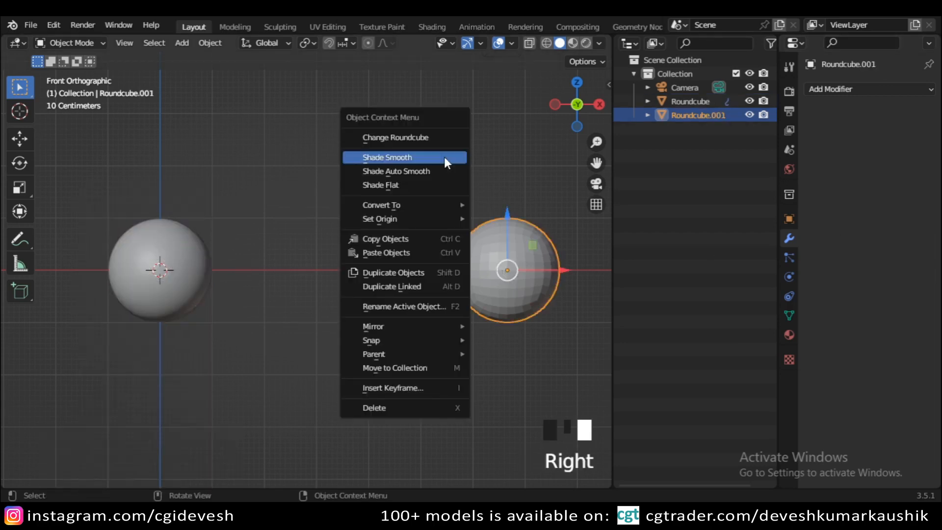
{"action": "left_click", "coordinate": [446, 157]}
{"action": "left_click", "coordinate": [351, 274]}
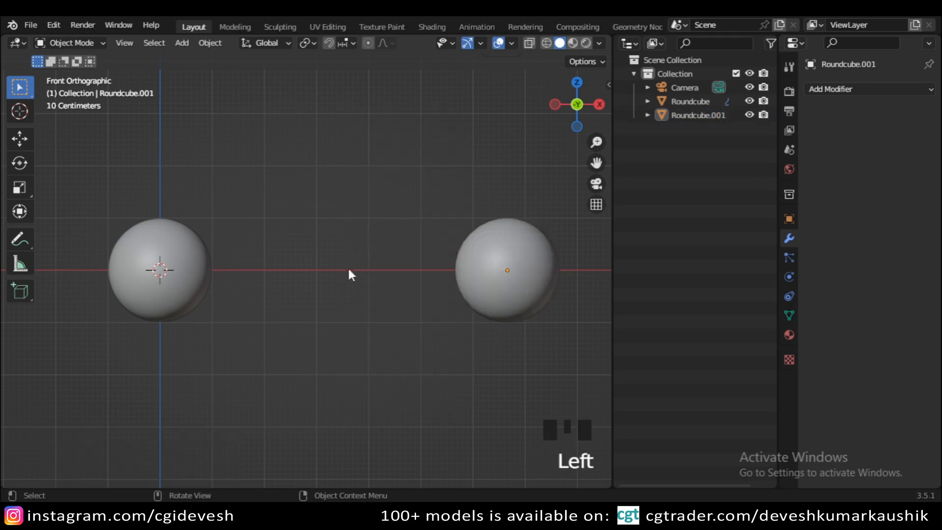
Add a particle system of type Hair to the original sphere
{"action": "left_click", "coordinate": [161, 275]}
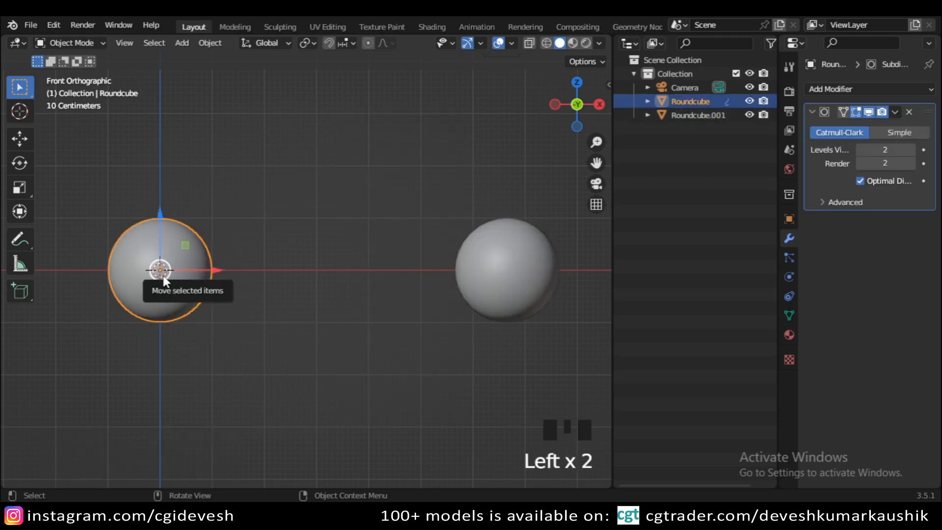
{"action": "left_click", "coordinate": [788, 257]}
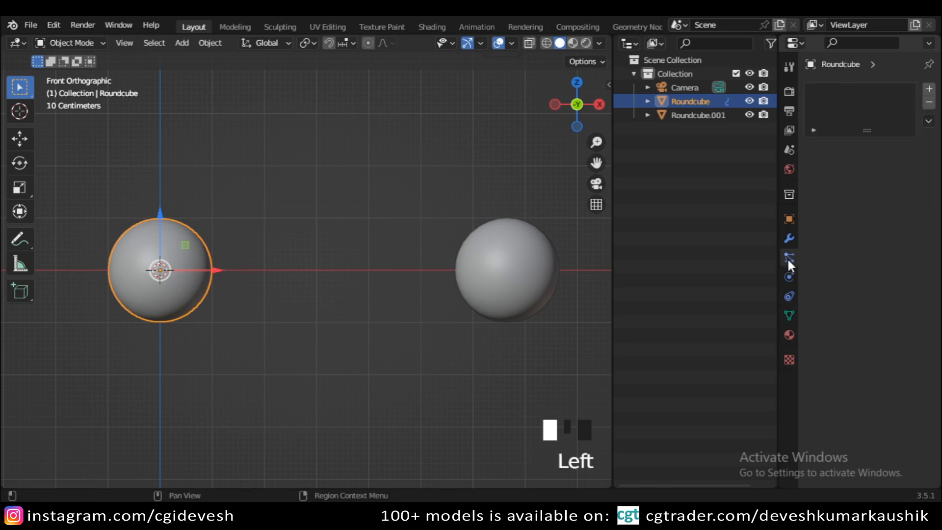
{"action": "left_click", "coordinate": [929, 91]}
{"action": "left_click", "coordinate": [906, 166]}
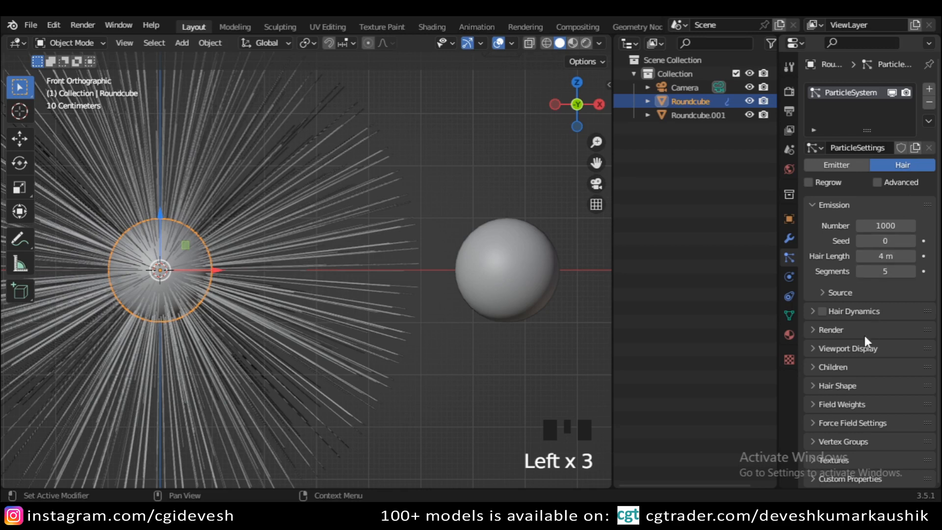
Display the scene in wireframe and set the hair particles to emit from Volume
{"action": "scroll", "coordinate": [231, 296], "scroll_direction": "up", "scroll_amount": 3}
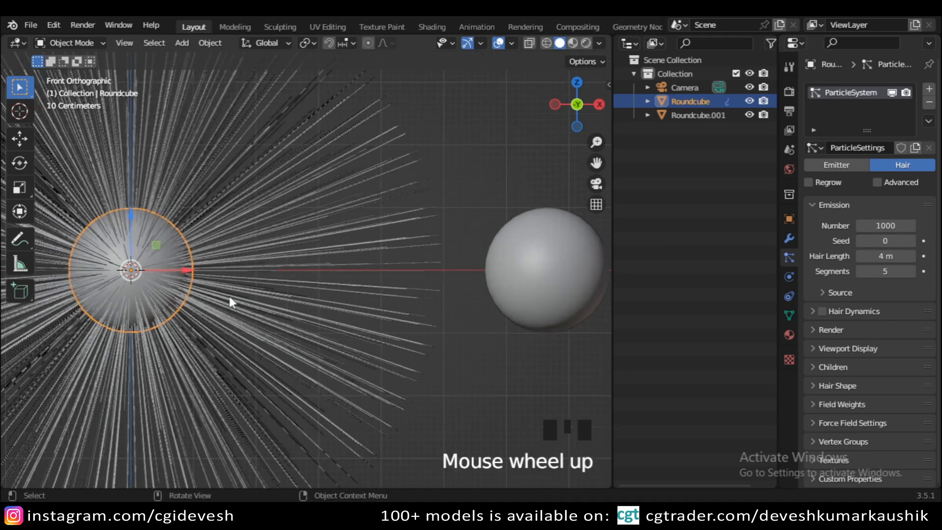
{"action": "middle_click_drag", "start_coordinate": [214, 307], "coordinate": [453, 325], "text": "shift"}
{"action": "scroll", "coordinate": [417, 304], "scroll_direction": "up", "scroll_amount": 2}
{"action": "left_click", "coordinate": [847, 293]}
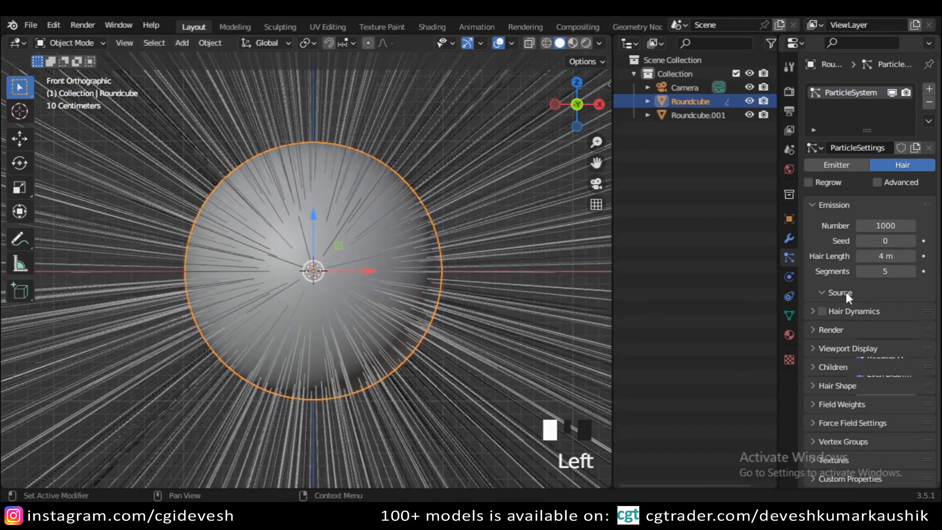
{"action": "left_click", "coordinate": [545, 43]}
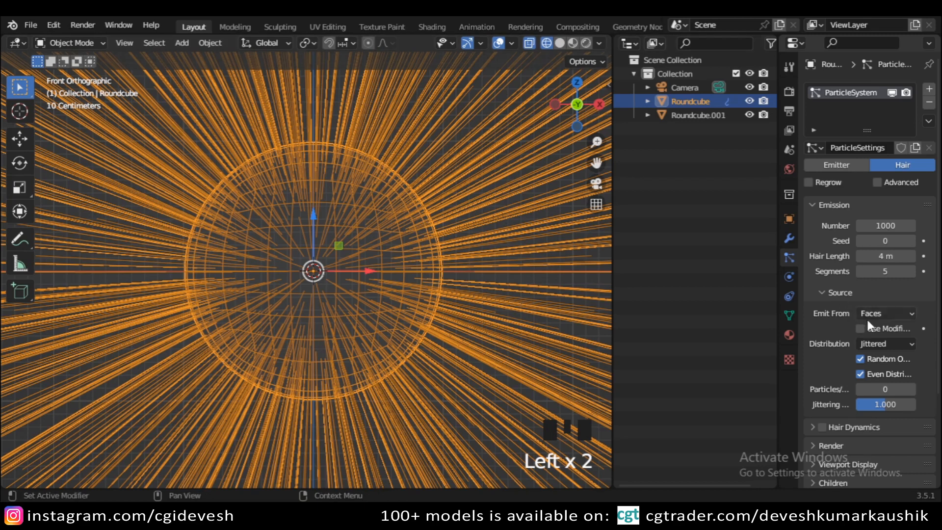
{"action": "left_click", "coordinate": [882, 314]}
{"action": "left_click", "coordinate": [872, 365]}
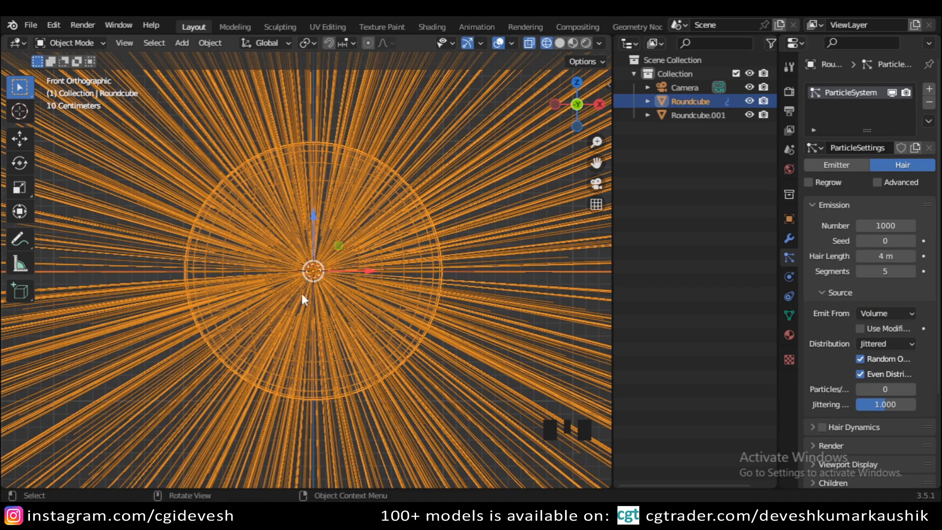
Raise the particle source's jittering amount to 2.000
{"action": "scroll", "coordinate": [855, 354], "scroll_direction": "down", "scroll_amount": 3}
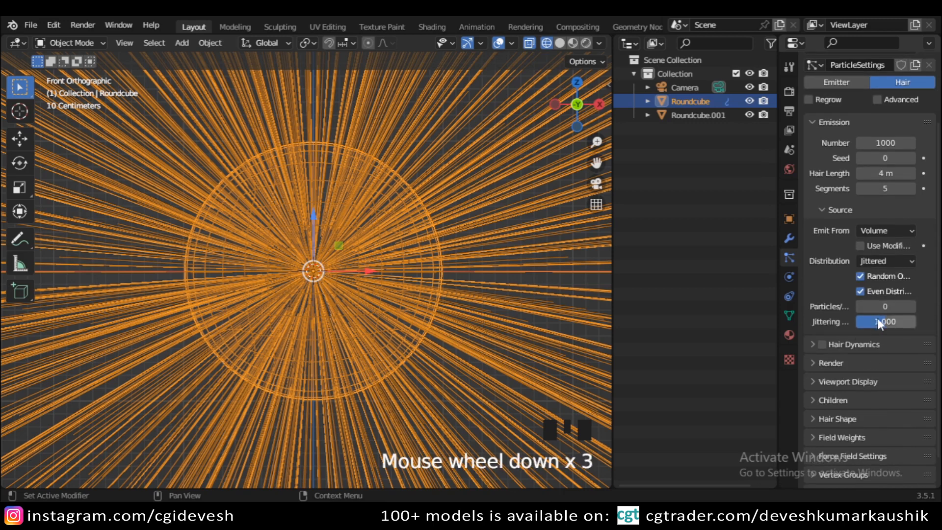
{"action": "left_click_drag", "start_coordinate": [878, 319], "coordinate": [915, 320]}
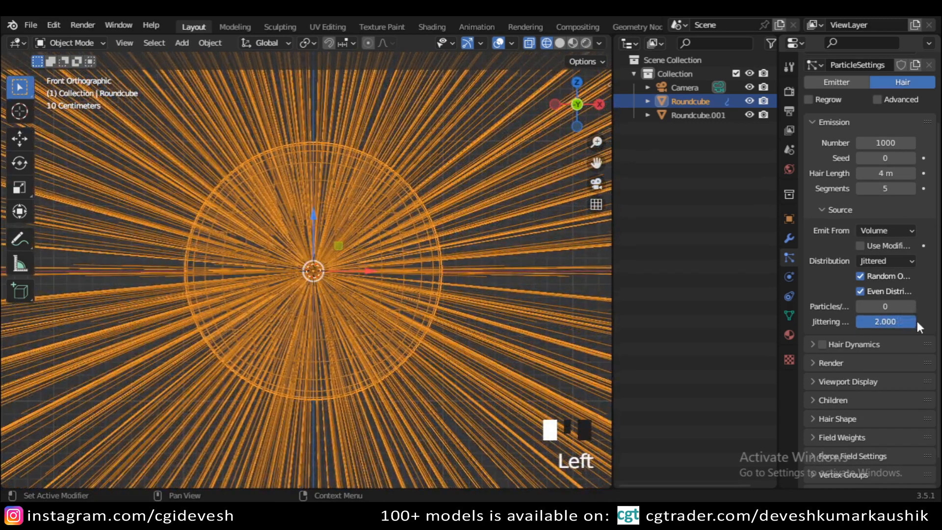
{"action": "left_click", "coordinate": [823, 209]}
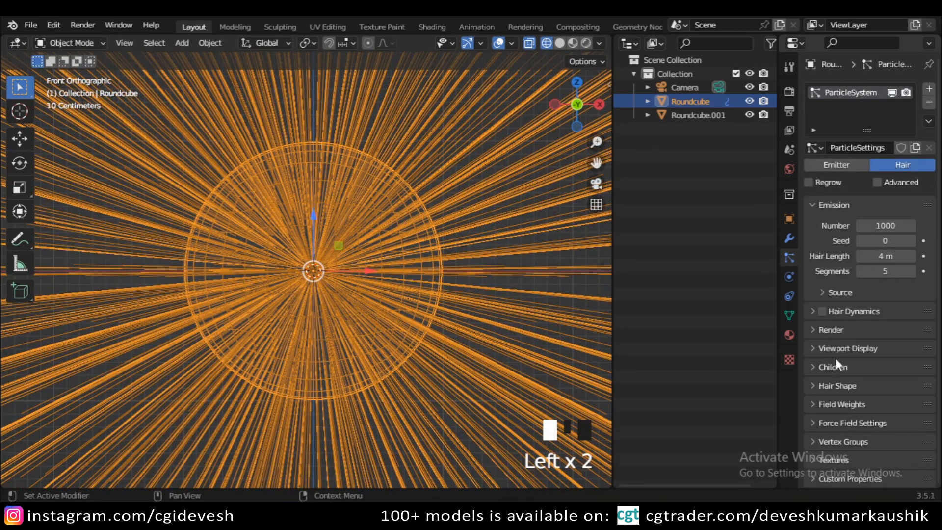
Set the hair particles to render as Object
{"action": "left_click", "coordinate": [832, 329]}
{"action": "scroll", "coordinate": [855, 322], "scroll_direction": "down", "scroll_amount": 4}
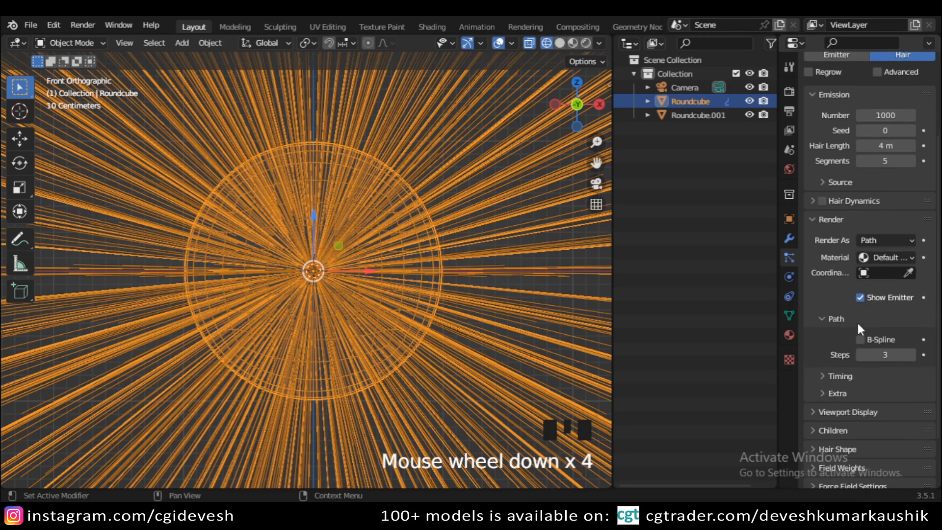
{"action": "left_click", "coordinate": [889, 241]}
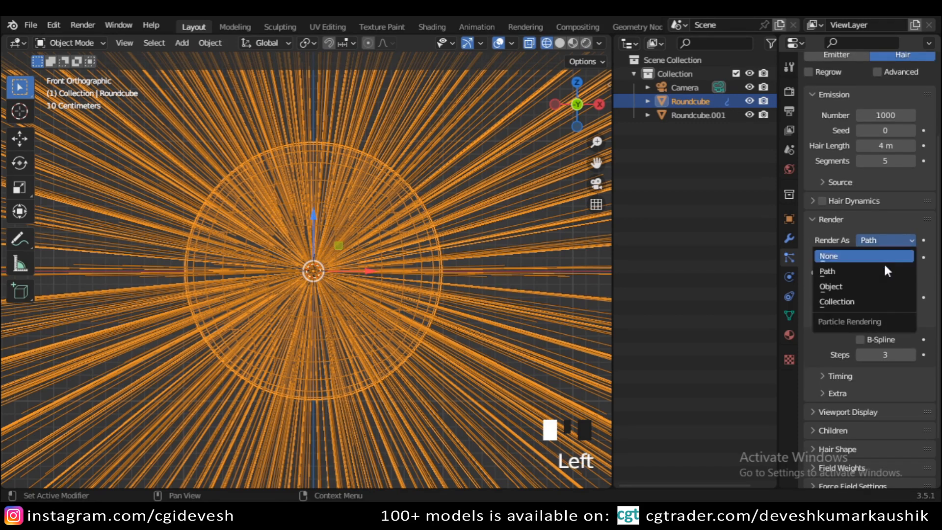
{"action": "left_click", "coordinate": [872, 288]}
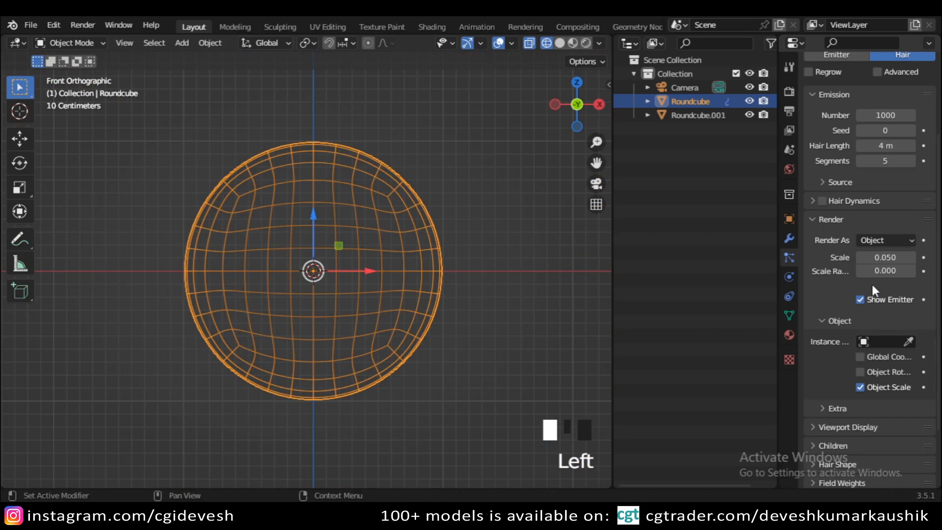
Assign the duplicated sphere as the instance object for the original sphere's particles
{"action": "scroll", "coordinate": [489, 255], "scroll_direction": "down", "scroll_amount": 1}
{"action": "scroll", "coordinate": [489, 255], "scroll_direction": "down", "scroll_amount": 6}
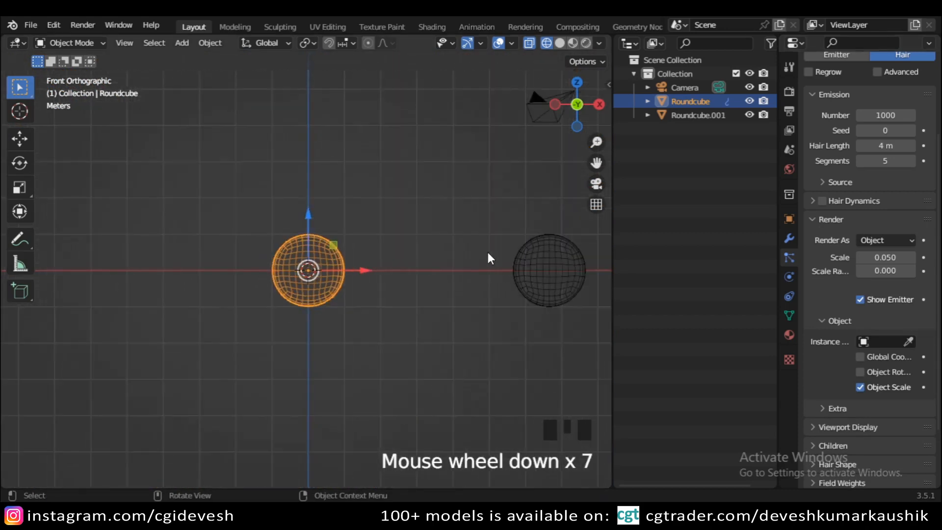
{"action": "middle_click_drag", "start_coordinate": [491, 266], "coordinate": [408, 263], "text": "shift"}
{"action": "scroll", "coordinate": [399, 237], "scroll_direction": "up", "scroll_amount": 4}
{"action": "scroll", "coordinate": [412, 243], "scroll_direction": "down", "scroll_amount": 2}
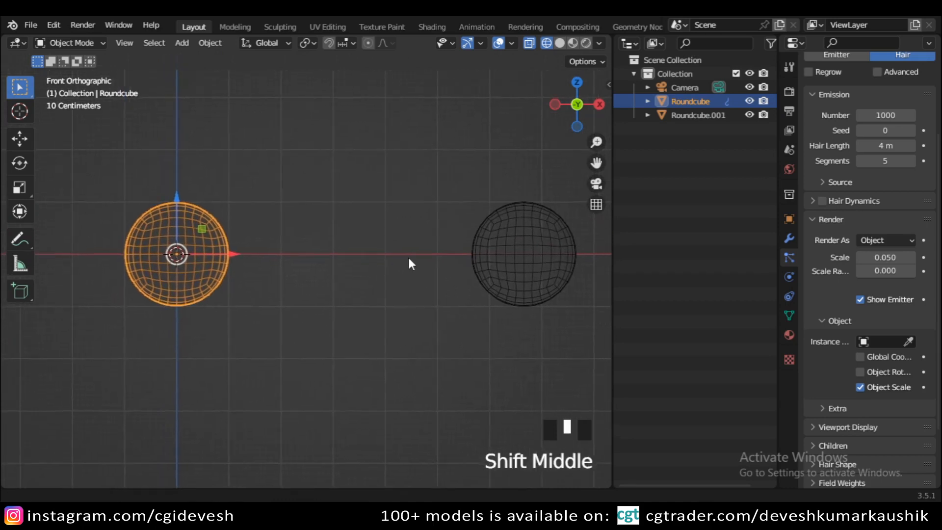
{"action": "left_click", "coordinate": [908, 341]}
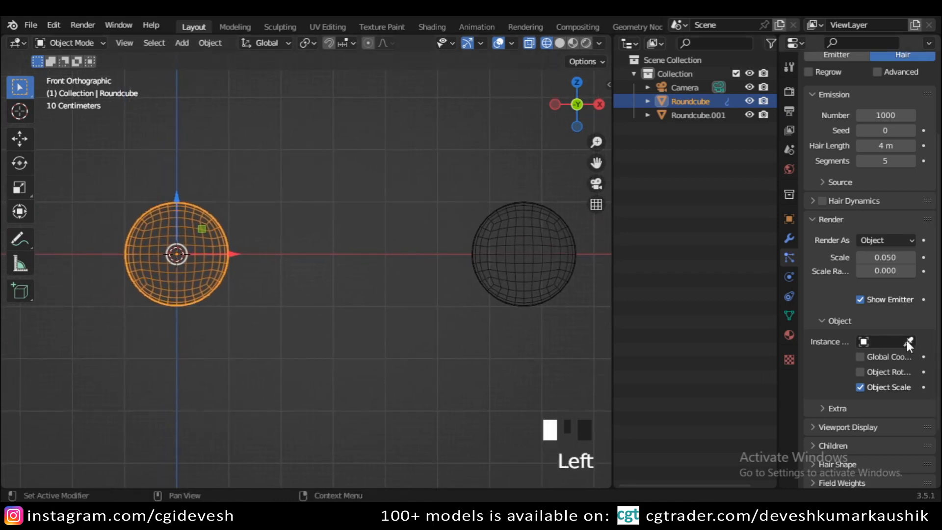
{"action": "left_click", "coordinate": [542, 249]}
{"action": "scroll", "coordinate": [308, 272], "scroll_direction": "up", "scroll_amount": 3}
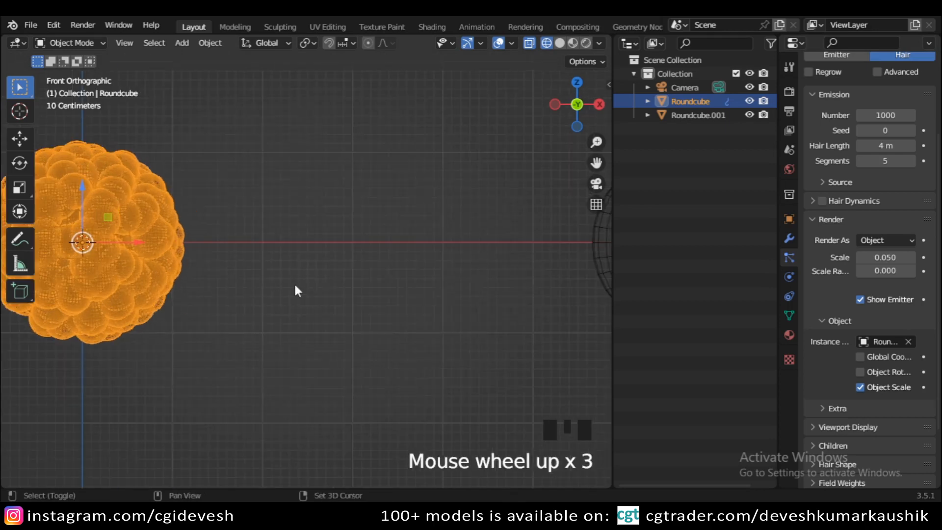
Inspect the ball-covered sphere in solid shading from an angled view and from the front
{"action": "mouse_move", "coordinate": [295, 286]}
{"action": "middle_mouse_down", "text": "shift"}
{"action": "mouse_move", "coordinate": [466, 325]}
{"action": "mouse_move", "coordinate": [501, 322]}
{"action": "middle_mouse_up", "text": "shift"}
{"action": "left_click", "coordinate": [560, 44]}
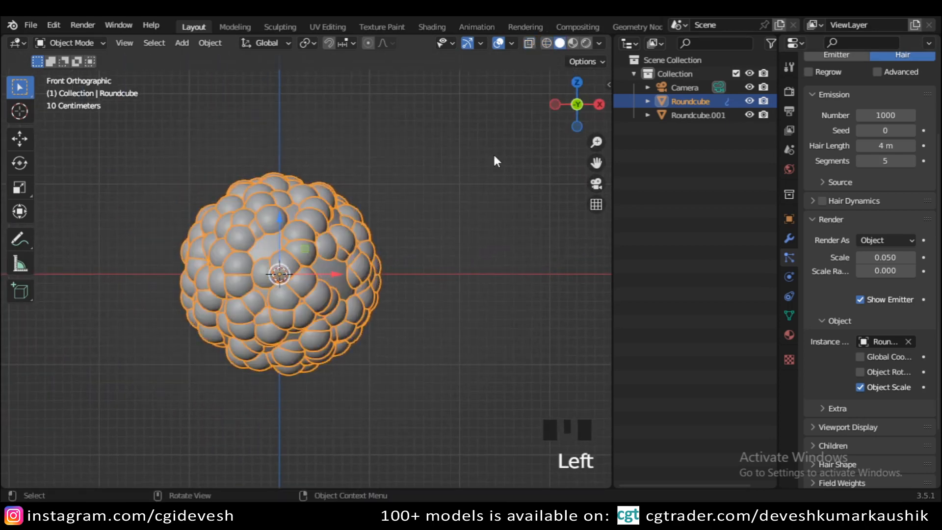
{"action": "scroll", "coordinate": [396, 319], "scroll_direction": "down", "scroll_amount": 4}
{"action": "middle_click_drag", "start_coordinate": [395, 319], "coordinate": [450, 361]}
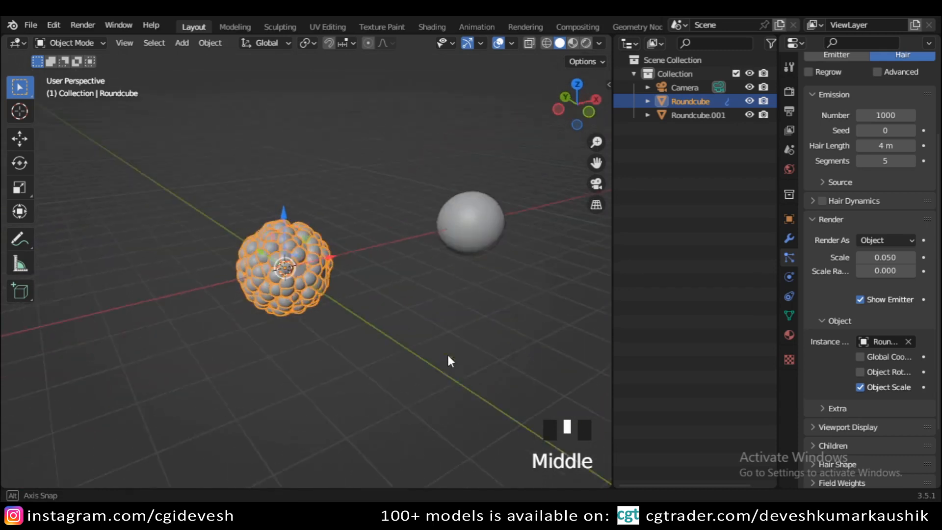
{"action": "left_click", "coordinate": [425, 343]}
{"action": "scroll", "coordinate": [423, 331], "scroll_direction": "up", "scroll_amount": 4}
{"action": "middle_click_drag", "start_coordinate": [423, 332], "coordinate": [369, 313]}
{"action": "key", "text": "KP_1"}
{"action": "scroll", "coordinate": [374, 314], "scroll_direction": "down", "scroll_amount": 6}
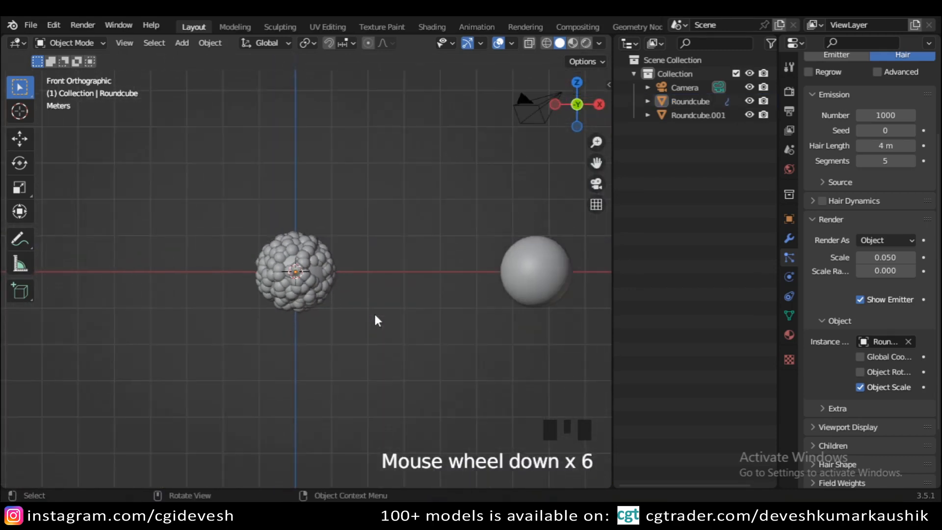
{"action": "scroll", "coordinate": [376, 318], "scroll_direction": "up", "scroll_amount": 5}
Return to wireframe display and set the original sphere's hair particle render scale to 0.005
{"action": "left_click", "coordinate": [349, 297]}
{"action": "left_click", "coordinate": [547, 44]}
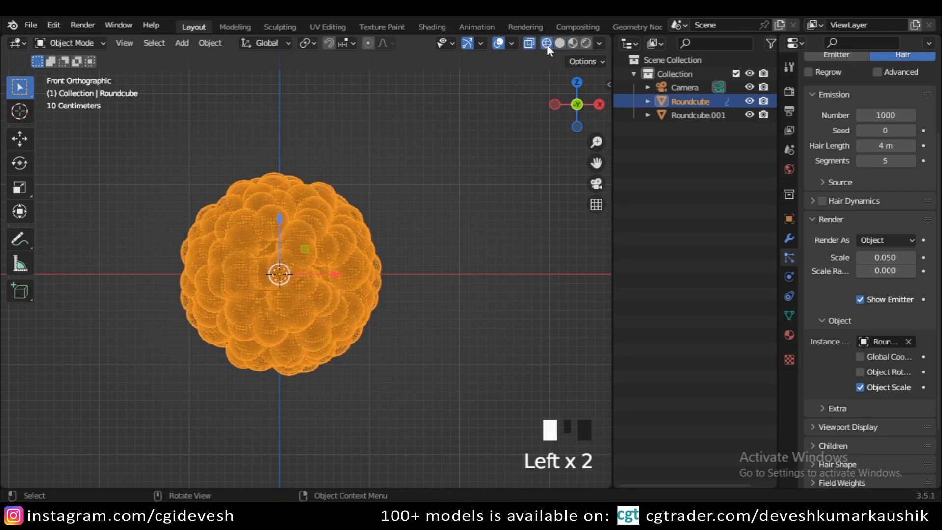
{"action": "left_click", "coordinate": [493, 240]}
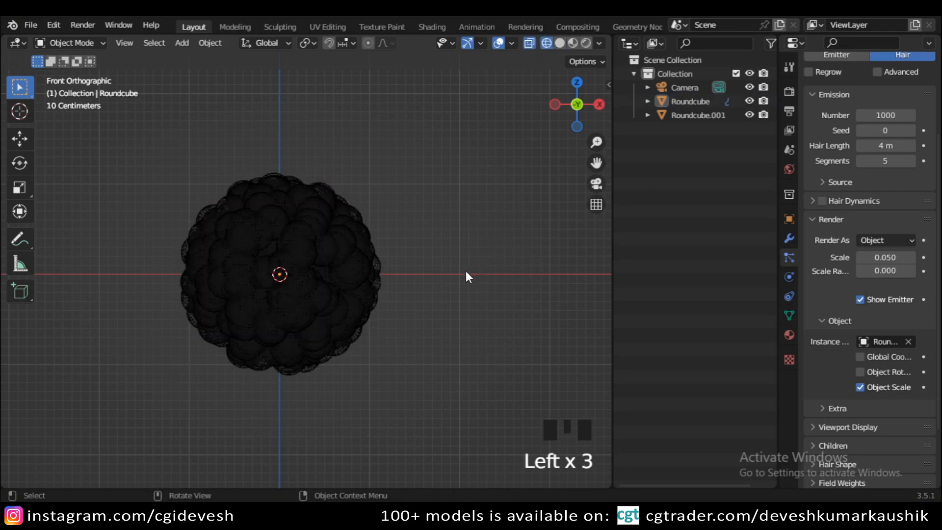
{"action": "left_click", "coordinate": [351, 269]}
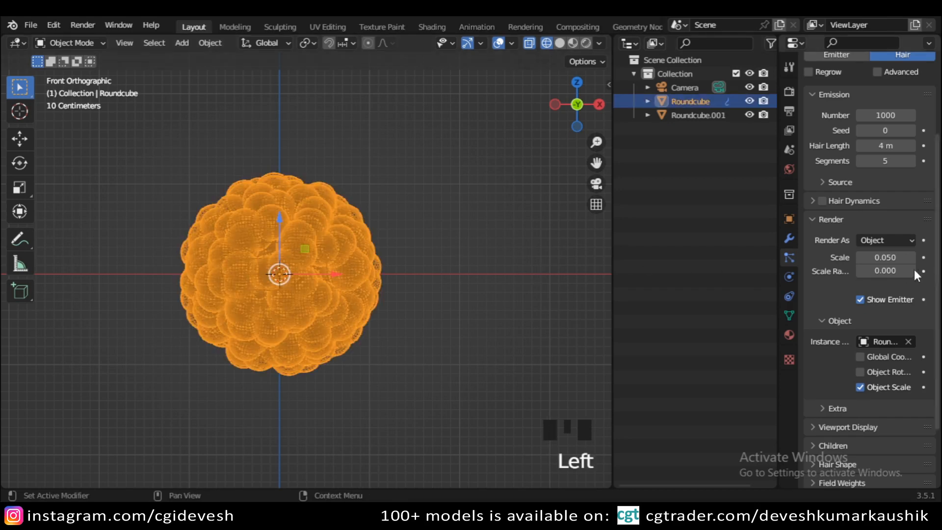
{"action": "double_click", "coordinate": [892, 259]}
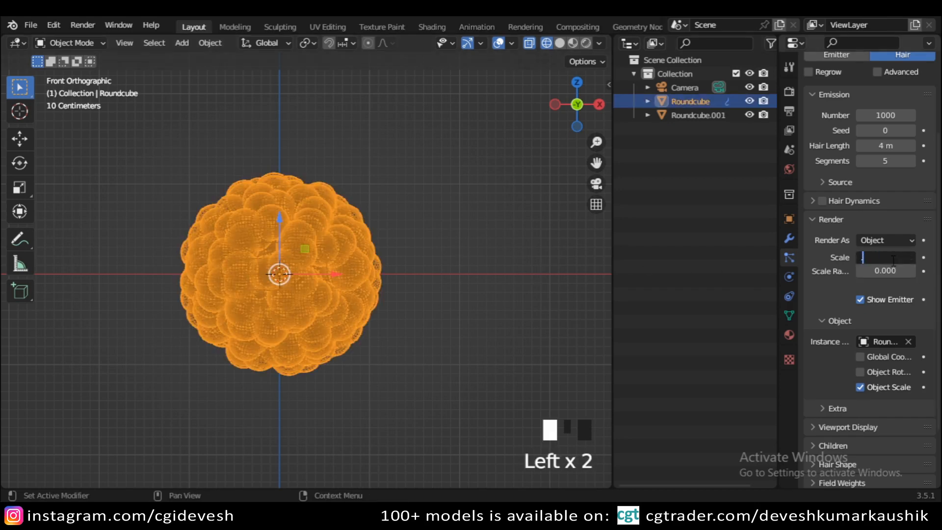
{"action": "type", "text": ".005"}
{"action": "key", "text": "Return"}
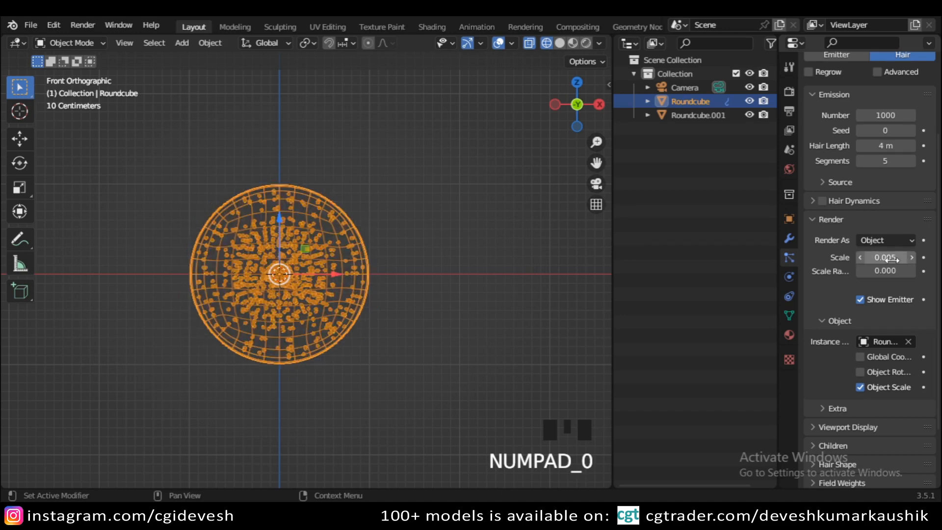
{"action": "left_click", "coordinate": [405, 291]}
Try a hair particle render scale of 0.009 and undo it
{"action": "scroll", "coordinate": [405, 290], "scroll_direction": "up", "scroll_amount": 3}
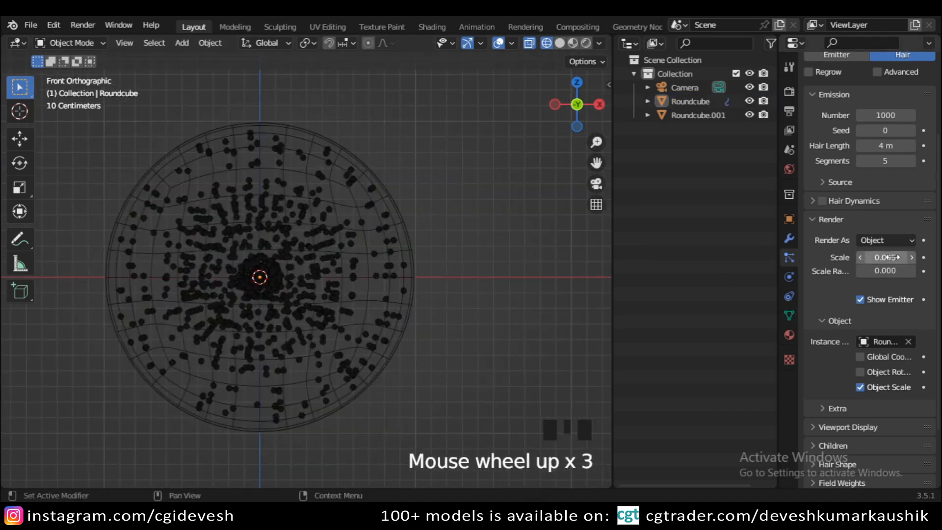
{"action": "mouse_move", "coordinate": [889, 257]}
{"action": "left_mouse_down", "text": "shift"}
{"action": "mouse_move", "coordinate": [912, 258]}
{"action": "mouse_move", "coordinate": [893, 257]}
{"action": "left_mouse_up", "text": "shift"}
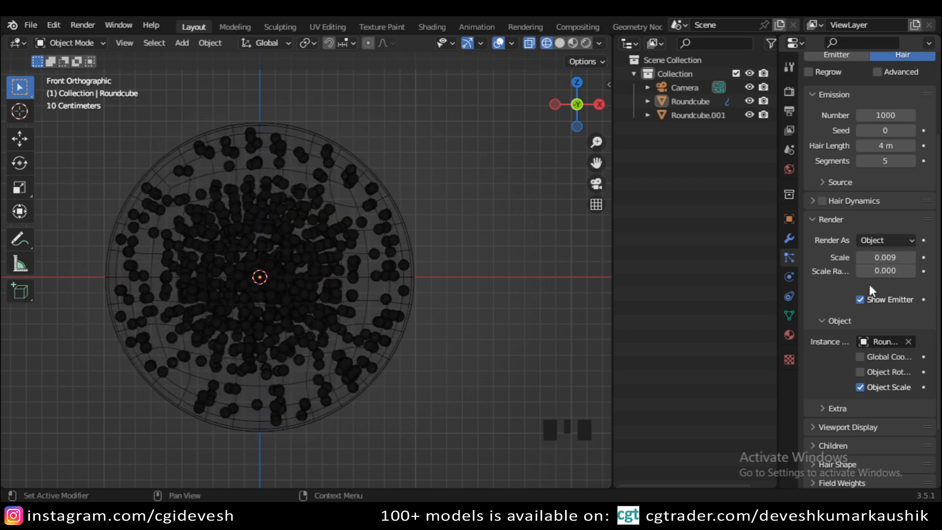
{"action": "key", "text": "ctrl+z"}
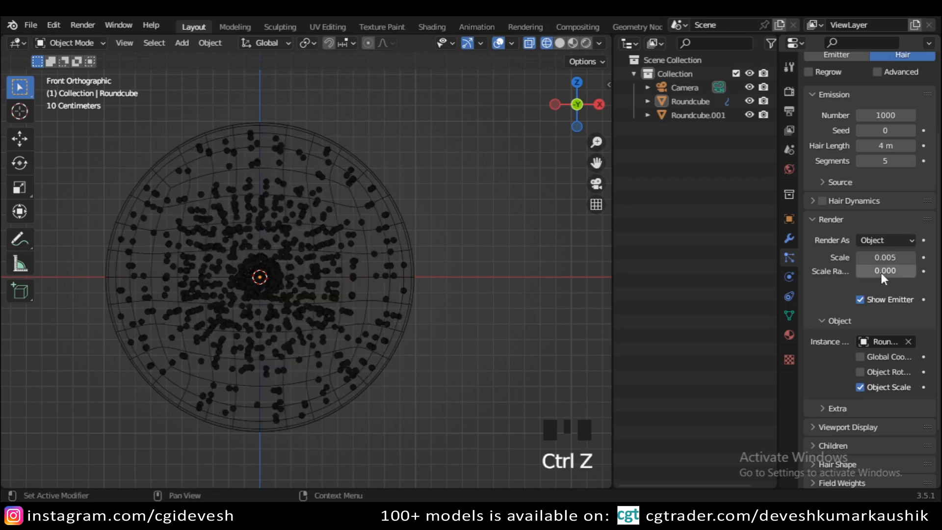
Examine how the small balls are distributed inside the wireframe sphere, from an angle and from the front
{"action": "scroll", "coordinate": [488, 330], "scroll_direction": "up", "scroll_amount": 1}
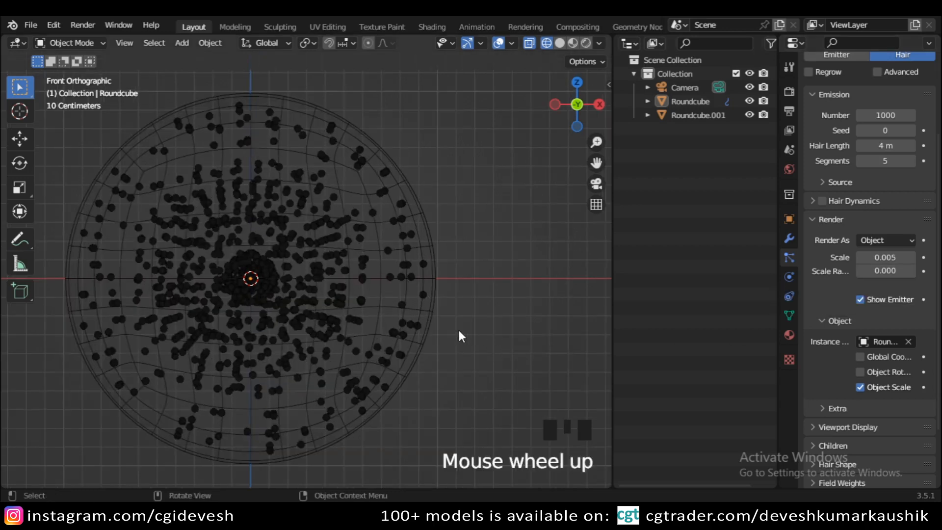
{"action": "middle_click_drag", "start_coordinate": [458, 330], "coordinate": [456, 349]}
{"action": "scroll", "coordinate": [395, 350], "scroll_direction": "down", "scroll_amount": 2}
{"action": "middle_click_drag", "start_coordinate": [394, 350], "coordinate": [324, 316]}
{"action": "scroll", "coordinate": [324, 315], "scroll_direction": "up", "scroll_amount": 2}
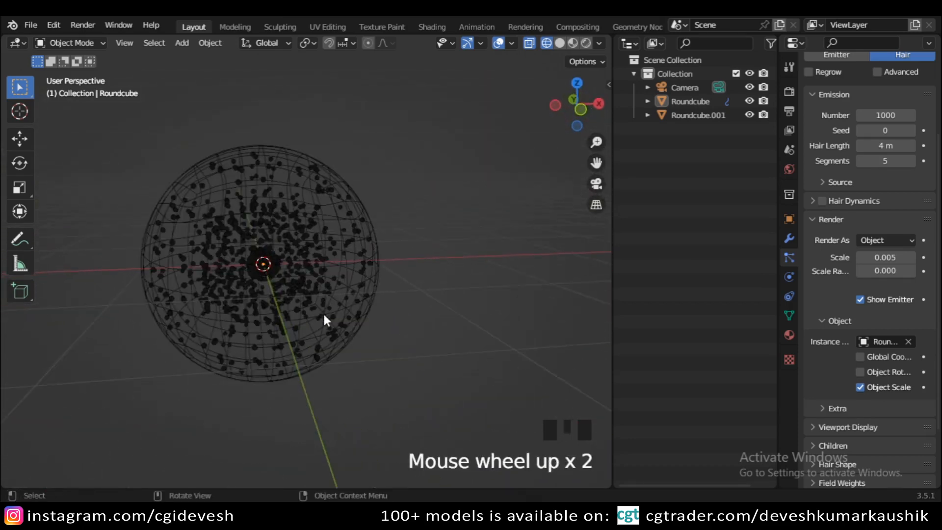
{"action": "key", "text": "KP_1"}
{"action": "scroll", "coordinate": [329, 317], "scroll_direction": "up", "scroll_amount": 2}
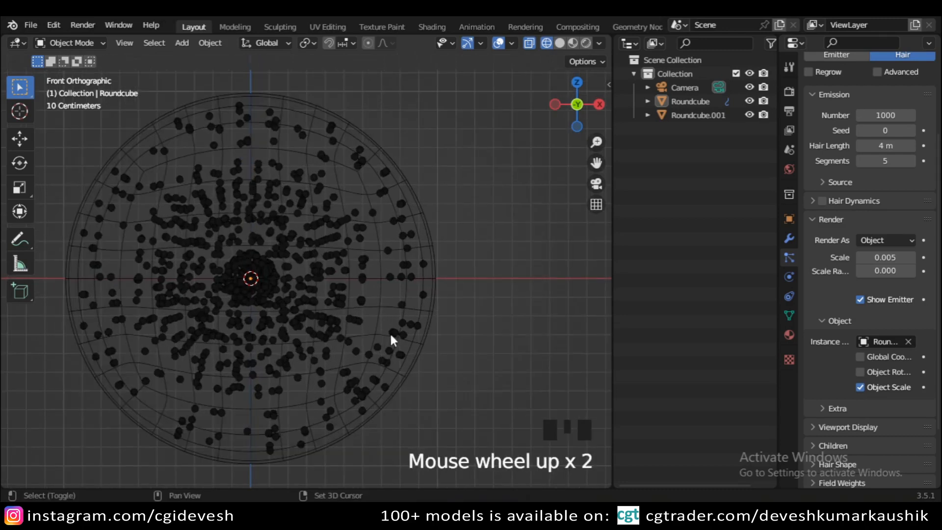
{"action": "middle_click_drag", "start_coordinate": [391, 337], "coordinate": [425, 320], "text": "shift"}
Set the scale randomness of the hair particle instances to 1.000
{"action": "left_click_drag", "start_coordinate": [880, 276], "coordinate": [933, 276]}
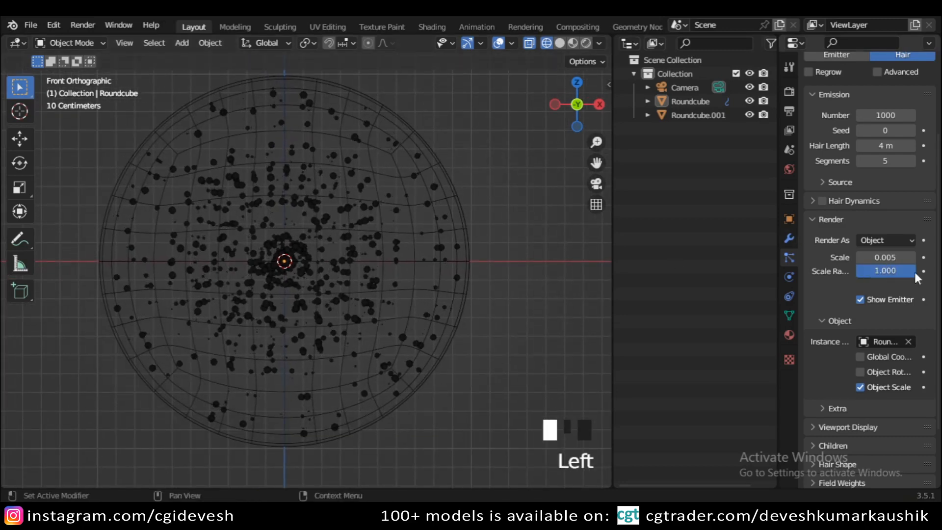
{"action": "scroll", "coordinate": [242, 335], "scroll_direction": "up", "scroll_amount": 4}
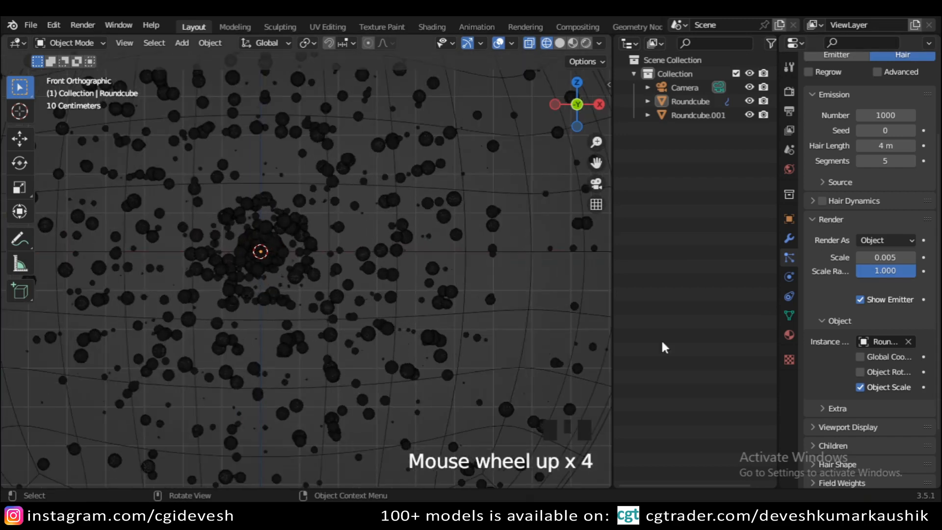
{"action": "mouse_move", "coordinate": [913, 271]}
{"action": "left_mouse_down"}
{"action": "mouse_move", "coordinate": [857, 271]}
{"action": "mouse_move", "coordinate": [916, 271]}
{"action": "left_mouse_up"}
{"action": "scroll", "coordinate": [445, 273], "scroll_direction": "down", "scroll_amount": 6}
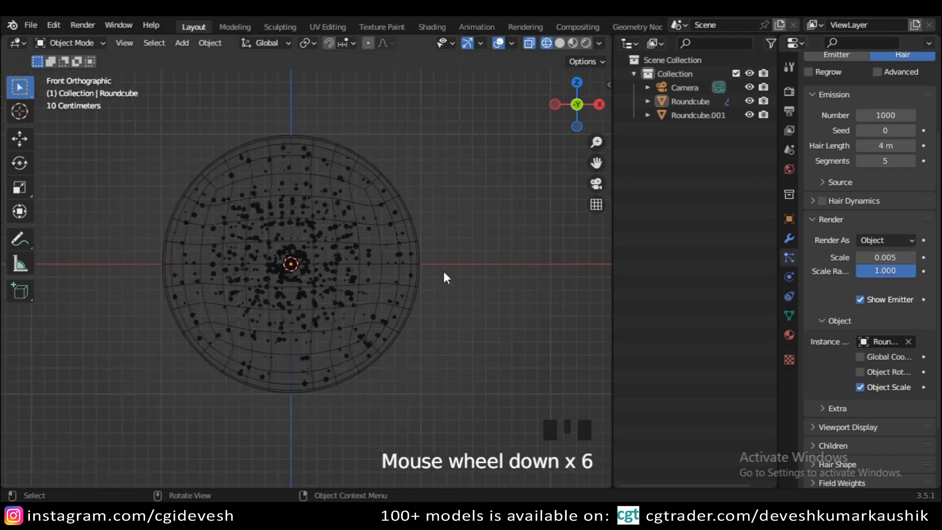
{"action": "middle_click_drag", "start_coordinate": [444, 288], "coordinate": [425, 305], "text": "shift"}
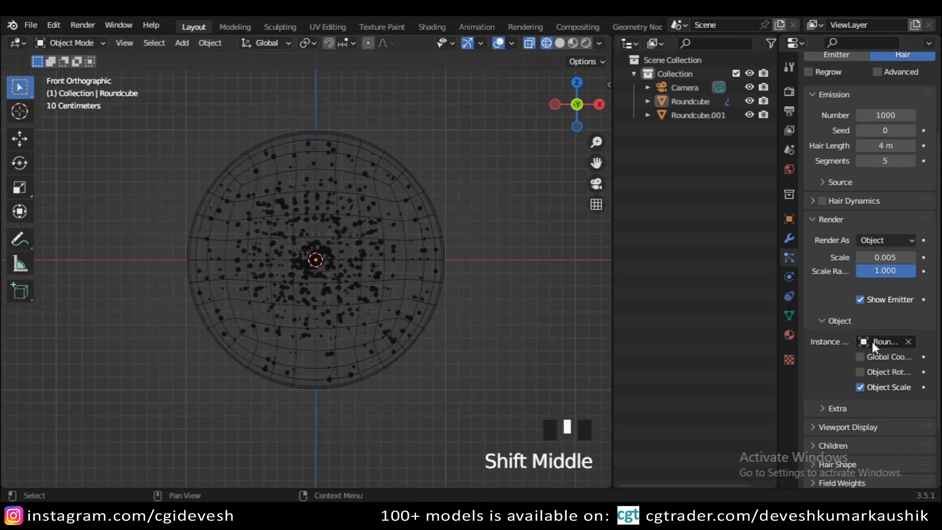
Set the number of emitted hair particles to 400
{"action": "scroll", "coordinate": [919, 318], "scroll_direction": "down", "scroll_amount": 3}
{"action": "scroll", "coordinate": [919, 319], "scroll_direction": "up", "scroll_amount": 4}
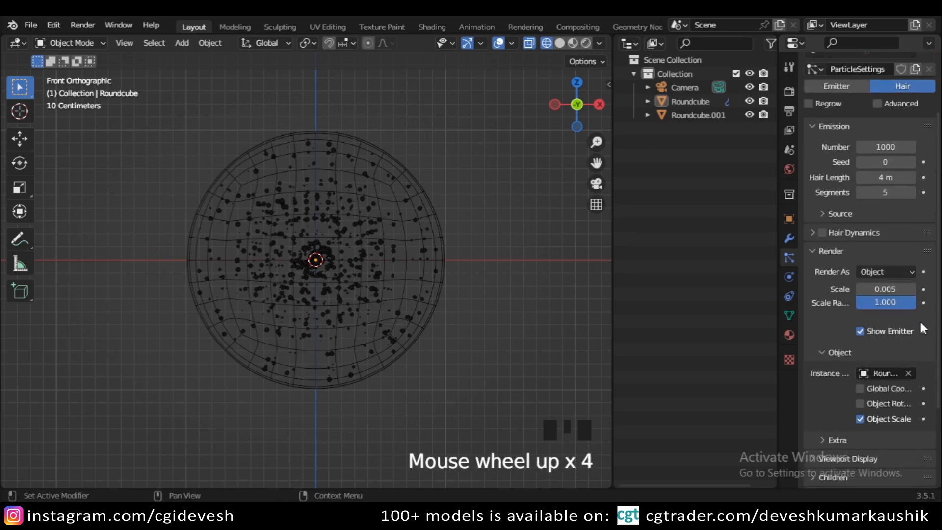
{"action": "scroll", "coordinate": [466, 265], "scroll_direction": "up", "scroll_amount": 2}
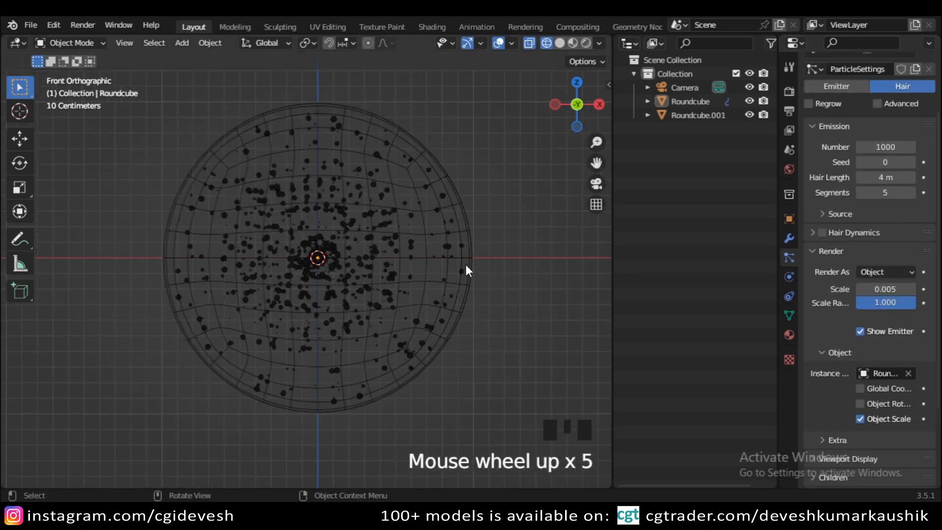
{"action": "left_click", "coordinate": [895, 147]}
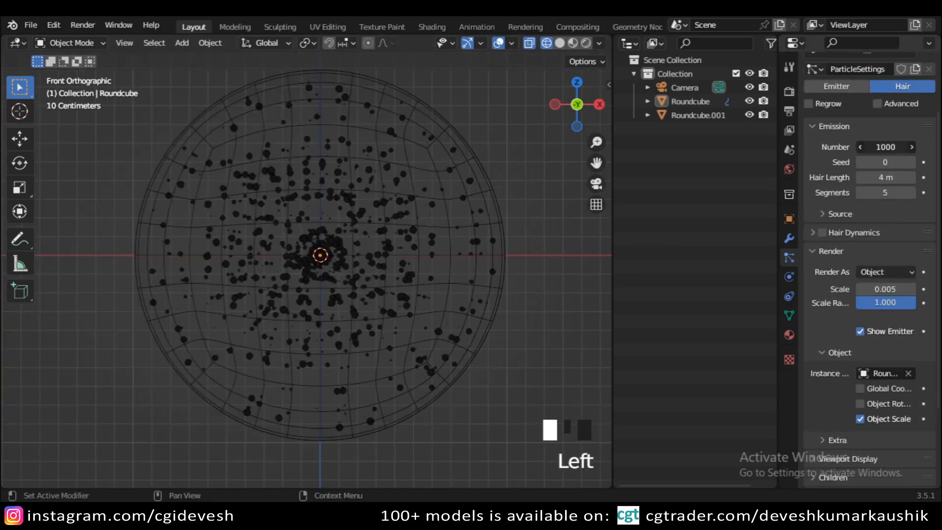
{"action": "type", "text": "400"}
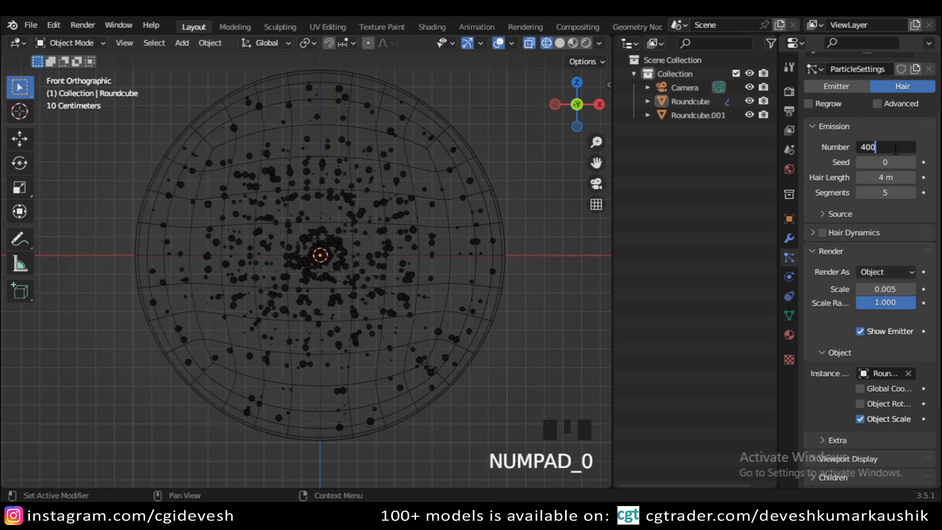
{"action": "key", "text": "Return"}
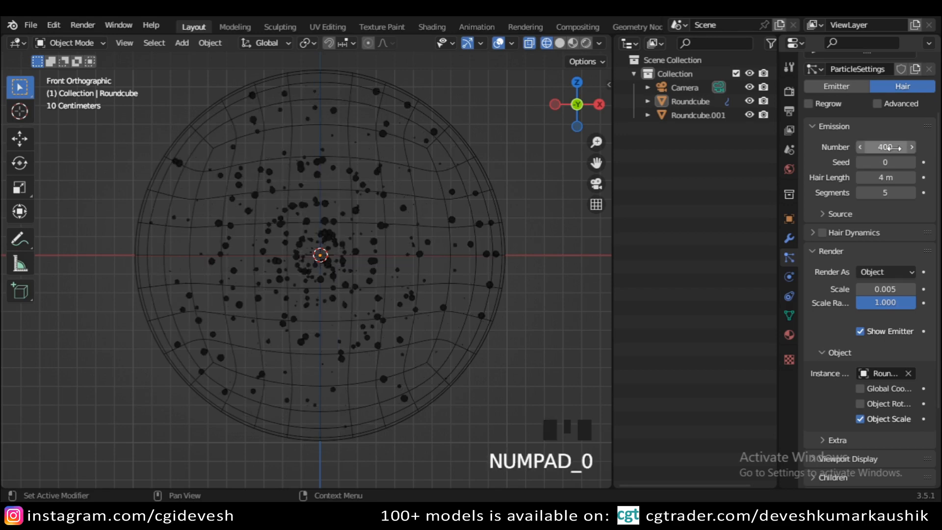
Display the scene in solid shading with X-ray turned on so the balls inside the sphere can be seen
{"action": "middle_click_drag", "start_coordinate": [372, 370], "coordinate": [428, 360]}
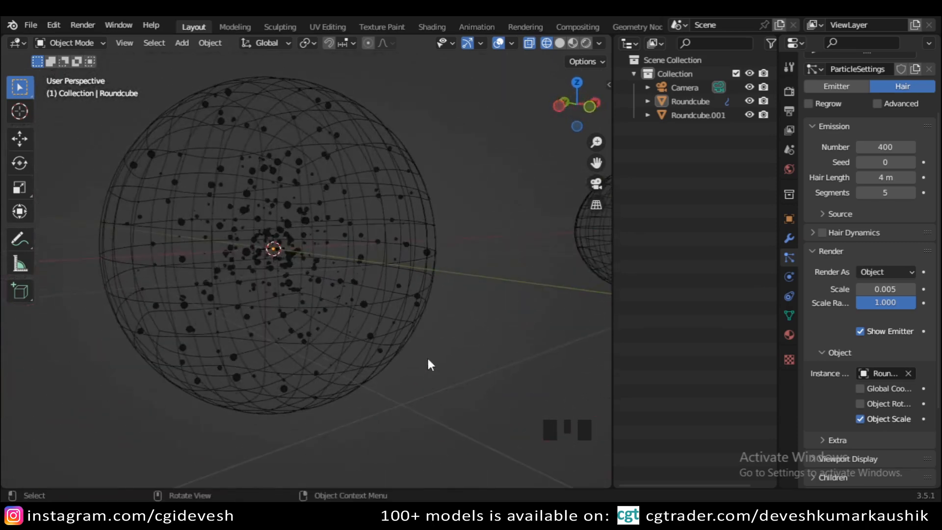
{"action": "key", "text": "alt+z"}
{"action": "left_click", "coordinate": [560, 44]}
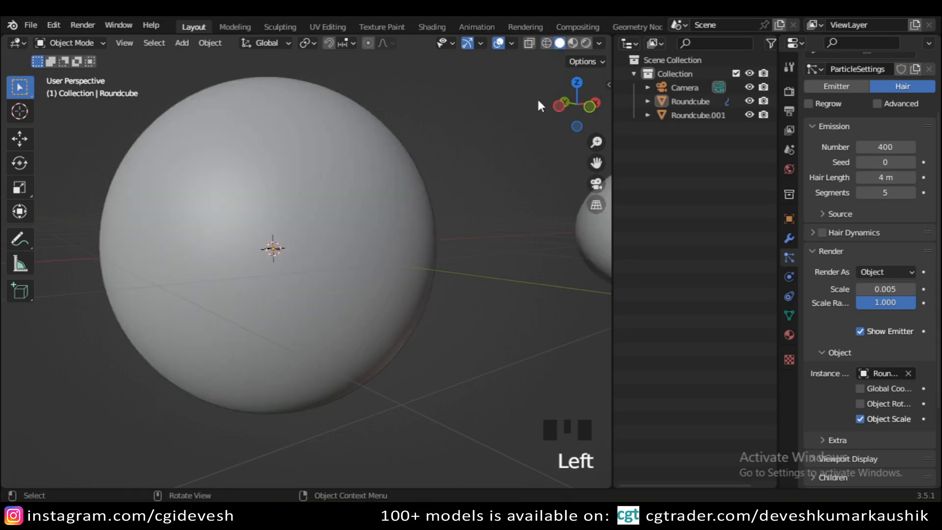
{"action": "key", "text": "alt+z"}
{"action": "middle_click_drag", "start_coordinate": [483, 282], "coordinate": [302, 333]}
{"action": "middle_click_drag", "start_coordinate": [413, 312], "coordinate": [445, 291], "text": "shift"}
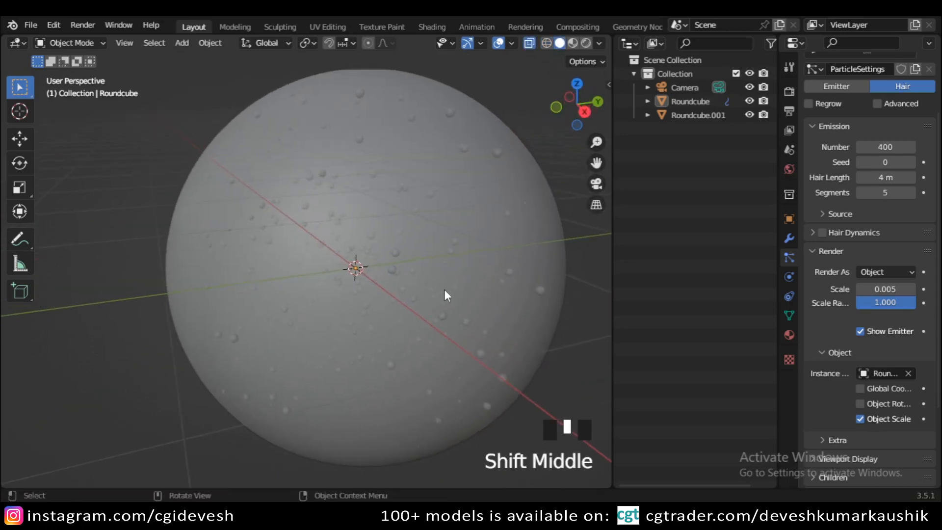
Frame the original sphere and examine the small balls inside it from several angles, both selected and deselected
{"action": "left_click", "coordinate": [445, 291]}
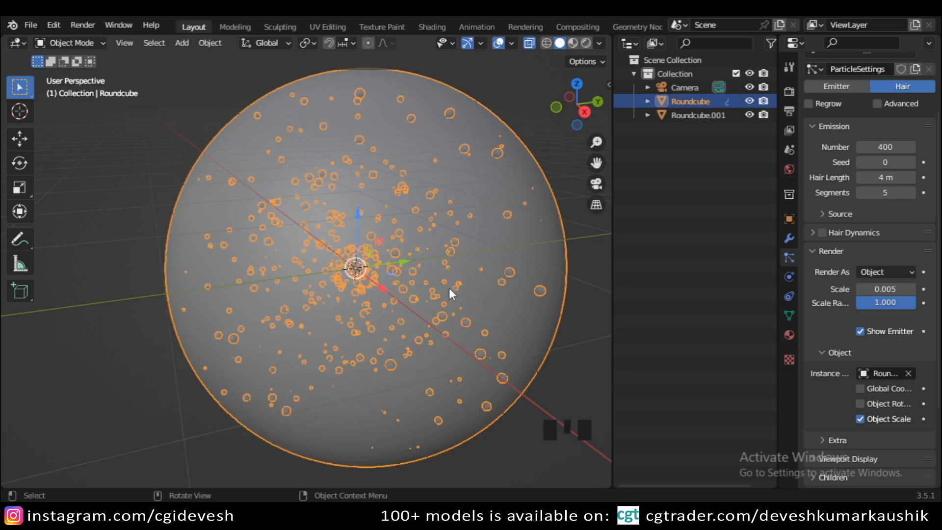
{"action": "key", "text": "KP_Decimal"}
{"action": "scroll", "coordinate": [432, 305], "scroll_direction": "down", "scroll_amount": 2}
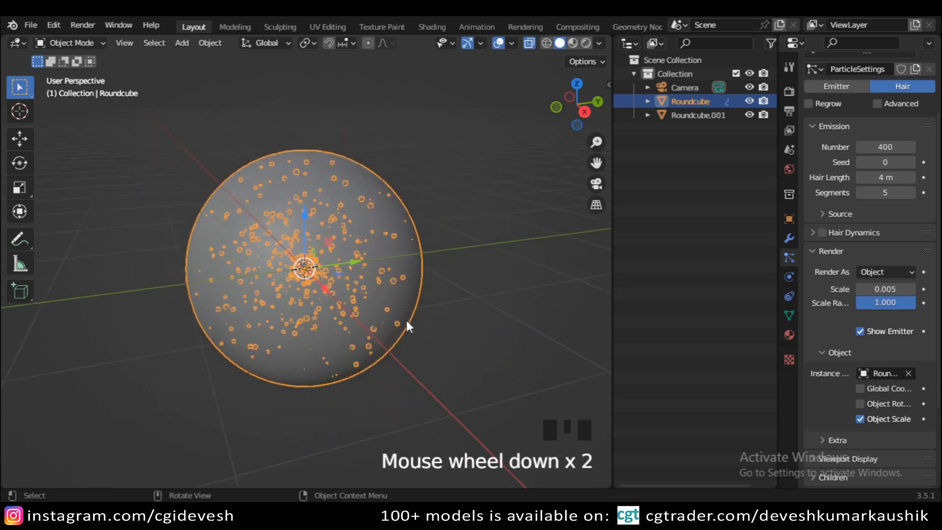
{"action": "middle_click_drag", "start_coordinate": [314, 371], "coordinate": [448, 425]}
{"action": "scroll", "coordinate": [452, 383], "scroll_direction": "up", "scroll_amount": 2}
{"action": "left_click", "coordinate": [375, 432]}
{"action": "middle_click_drag", "start_coordinate": [375, 432], "coordinate": [482, 406]}
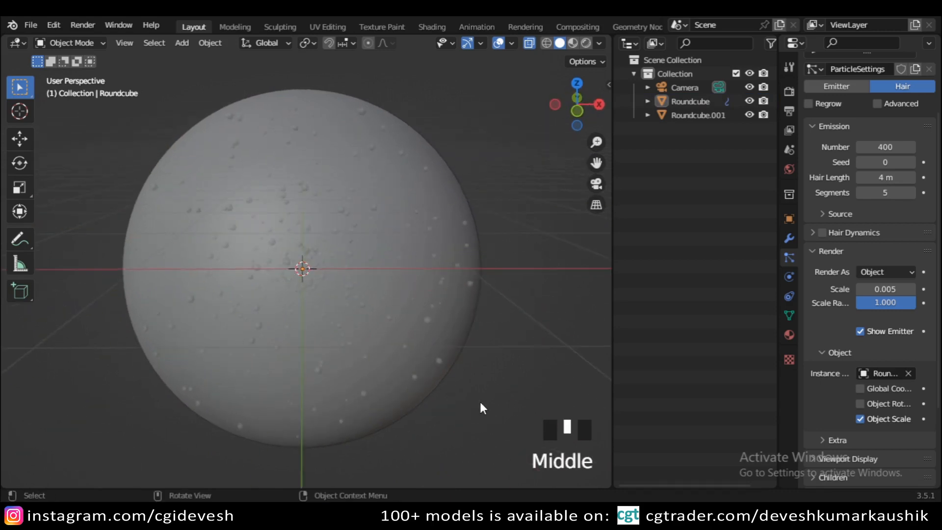
{"action": "scroll", "coordinate": [464, 375], "scroll_direction": "down", "scroll_amount": 3}
{"action": "middle_click_drag", "start_coordinate": [423, 372], "coordinate": [449, 402]}
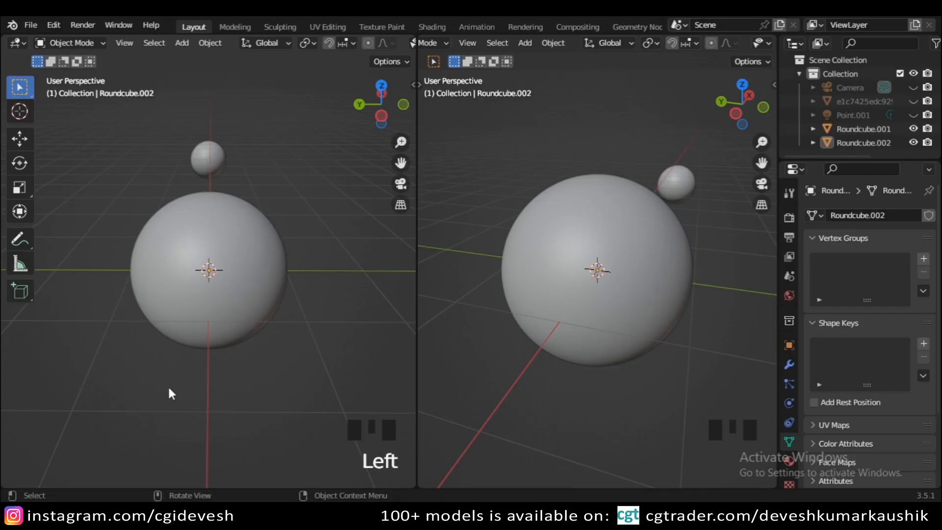
Turn one of the two 3D viewports into a Shader Editor and view the large sphere's Bubble material nodes
{"action": "middle_click_drag", "start_coordinate": [168, 391], "coordinate": [236, 392]}
{"action": "middle_click_drag", "start_coordinate": [604, 372], "coordinate": [546, 374]}
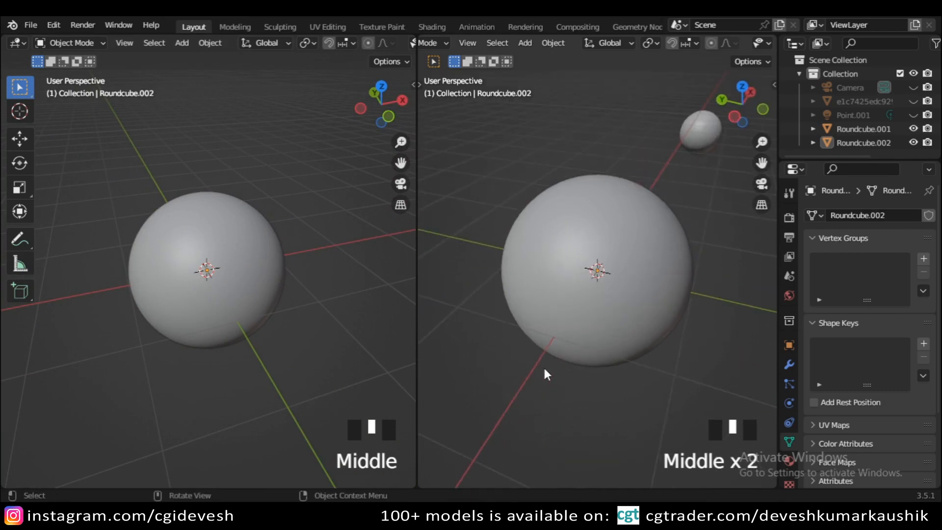
{"action": "left_click", "coordinate": [16, 43]}
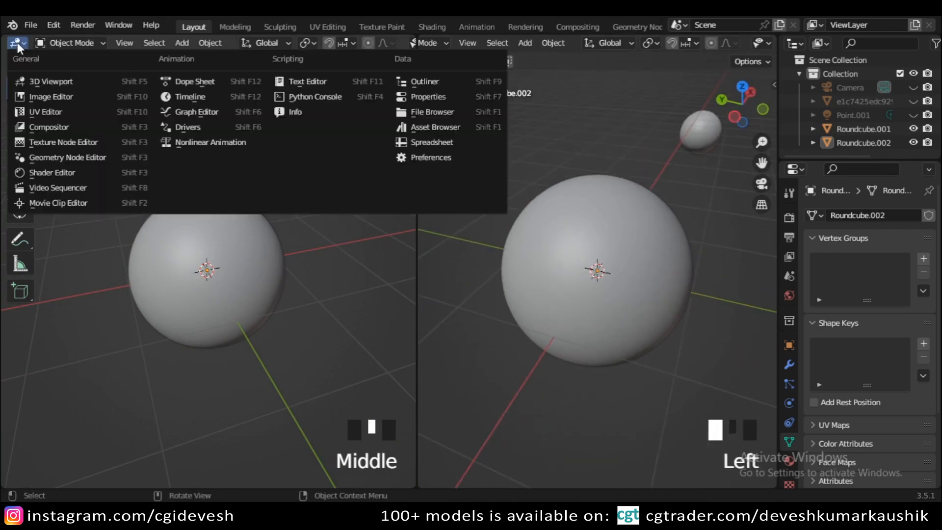
{"action": "left_click", "coordinate": [57, 171]}
{"action": "scroll", "coordinate": [285, 344], "scroll_direction": "down", "scroll_amount": 2}
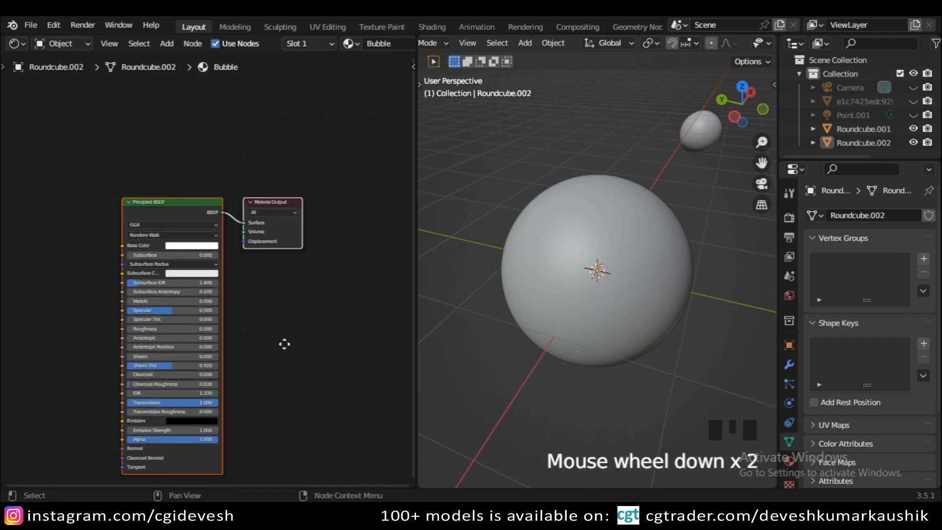
{"action": "middle_click_drag", "start_coordinate": [284, 344], "coordinate": [280, 289]}
{"action": "scroll", "coordinate": [282, 289], "scroll_direction": "up", "scroll_amount": 3}
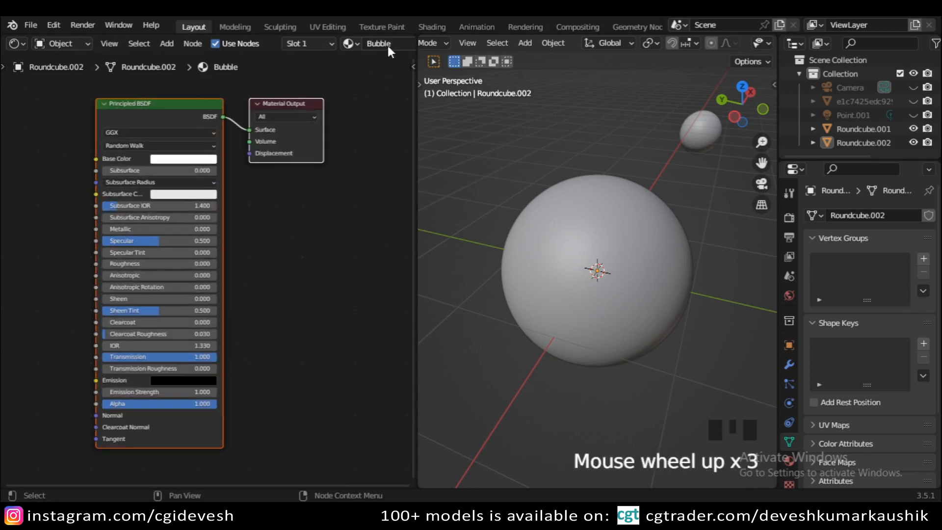
{"action": "scroll", "coordinate": [387, 43], "scroll_direction": "down", "scroll_amount": 3}
{"action": "scroll", "coordinate": [281, 196], "scroll_direction": "up", "scroll_amount": 2}
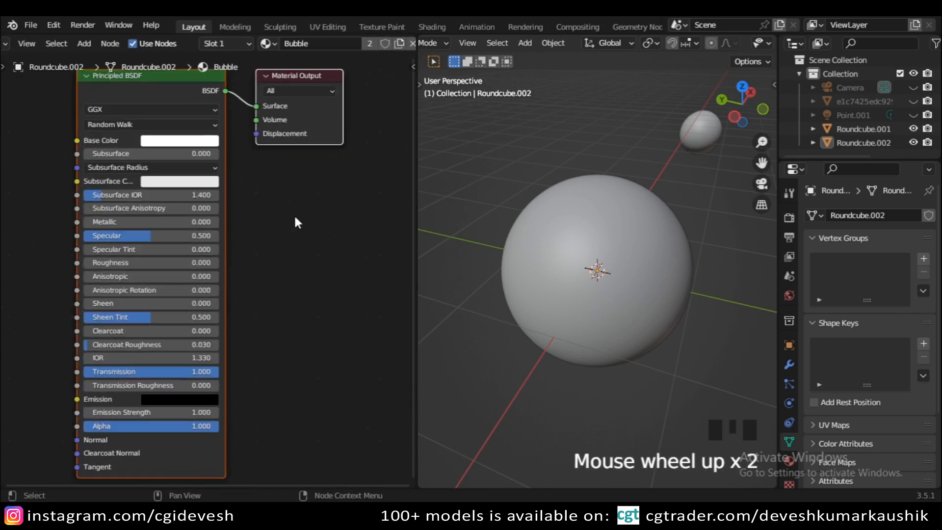
Disable Scene World lighting in the Material Preview viewport shading so the spheres are lit by the preview environment
{"action": "middle_click_drag", "start_coordinate": [293, 214], "coordinate": [296, 225]}
{"action": "scroll", "coordinate": [744, 39], "scroll_direction": "down", "scroll_amount": 7}
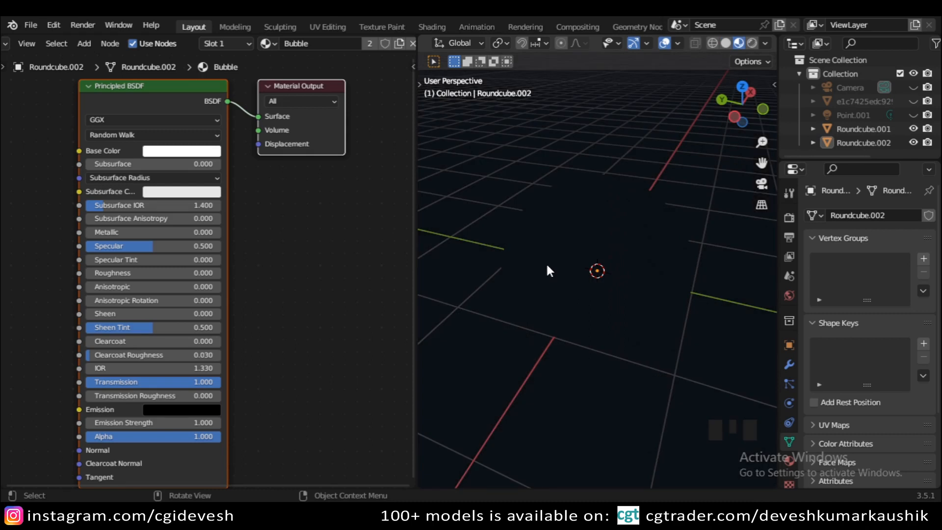
{"action": "middle_click_drag", "start_coordinate": [546, 265], "coordinate": [627, 287]}
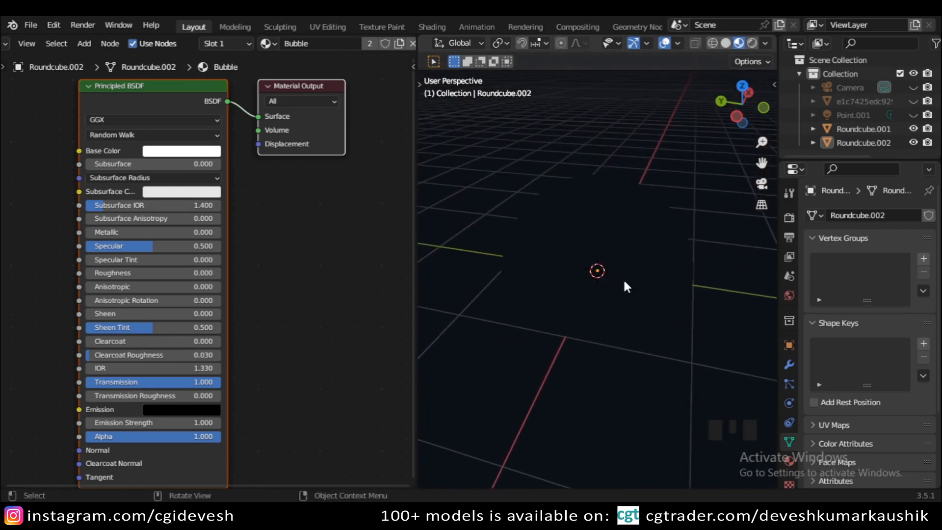
{"action": "left_click", "coordinate": [764, 43]}
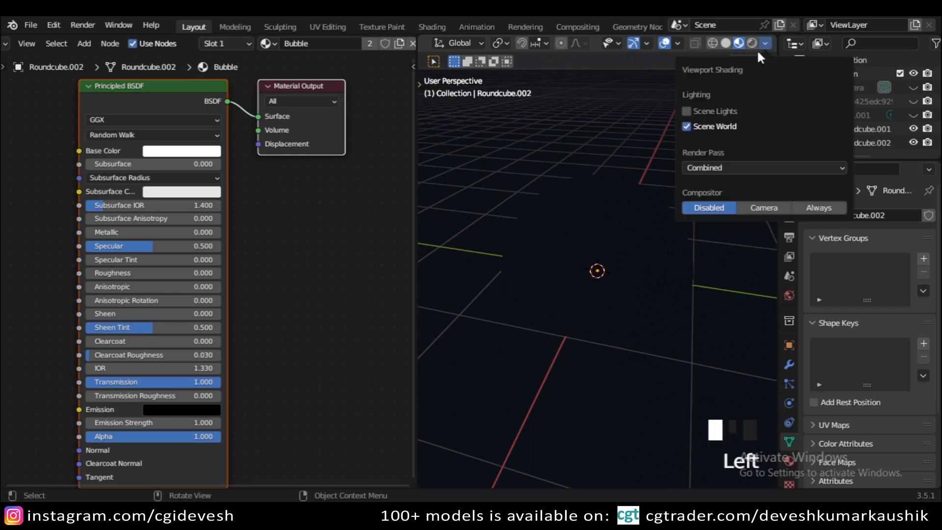
{"action": "left_click", "coordinate": [687, 126]}
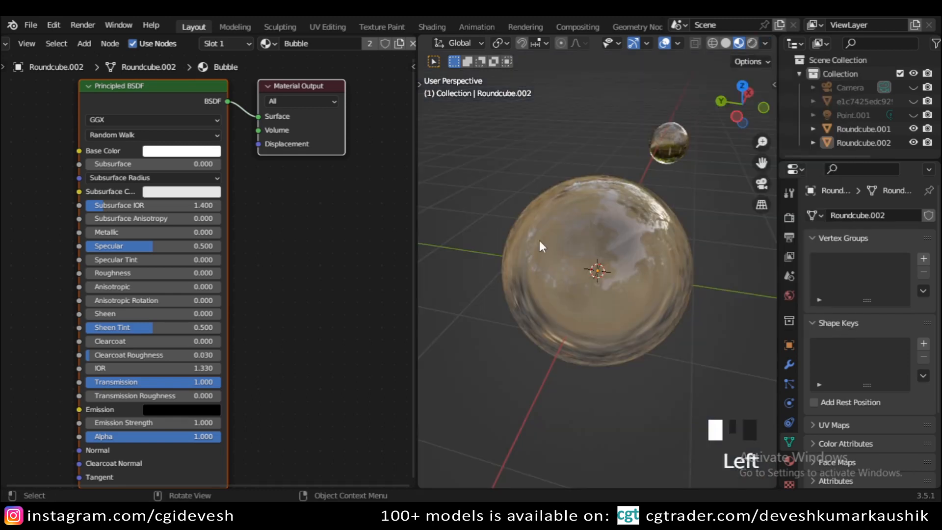
Select the large bubble sphere and examine its transparent surface and the small bubbles inside it up close
{"action": "middle_click_drag", "start_coordinate": [654, 283], "coordinate": [532, 268]}
{"action": "left_click", "coordinate": [615, 282]}
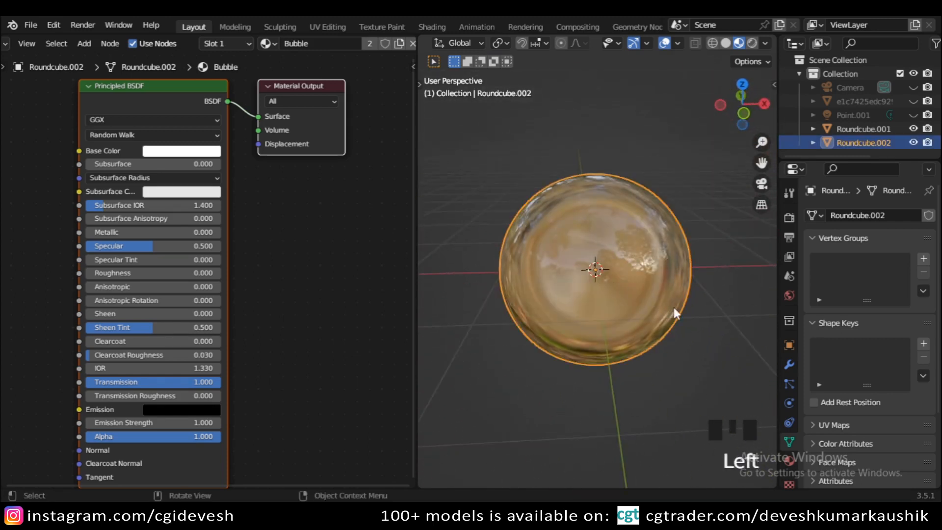
{"action": "scroll", "coordinate": [660, 317], "scroll_direction": "up", "scroll_amount": 5}
{"action": "scroll", "coordinate": [666, 327], "scroll_direction": "up", "scroll_amount": 2}
{"action": "middle_click_drag", "start_coordinate": [666, 327], "coordinate": [745, 324]}
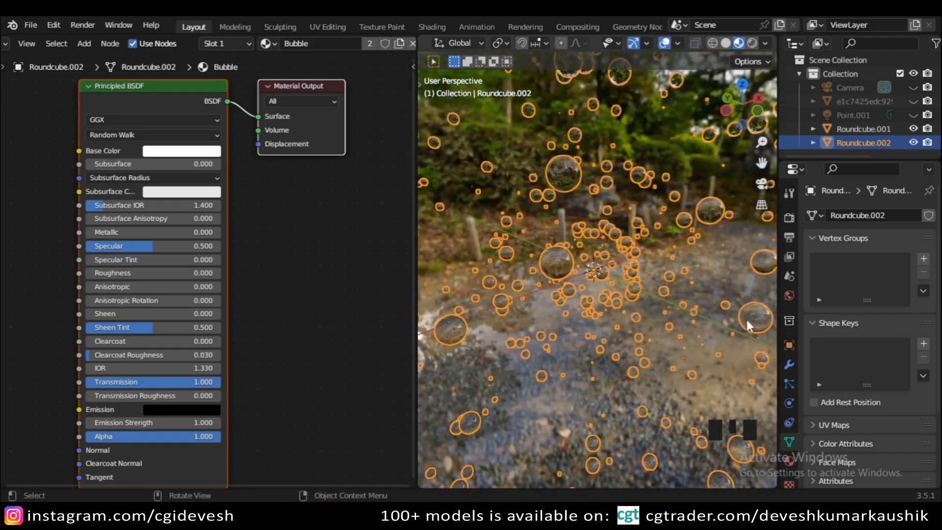
{"action": "scroll", "coordinate": [741, 314], "scroll_direction": "down", "scroll_amount": 5}
{"action": "scroll", "coordinate": [721, 312], "scroll_direction": "down", "scroll_amount": 1}
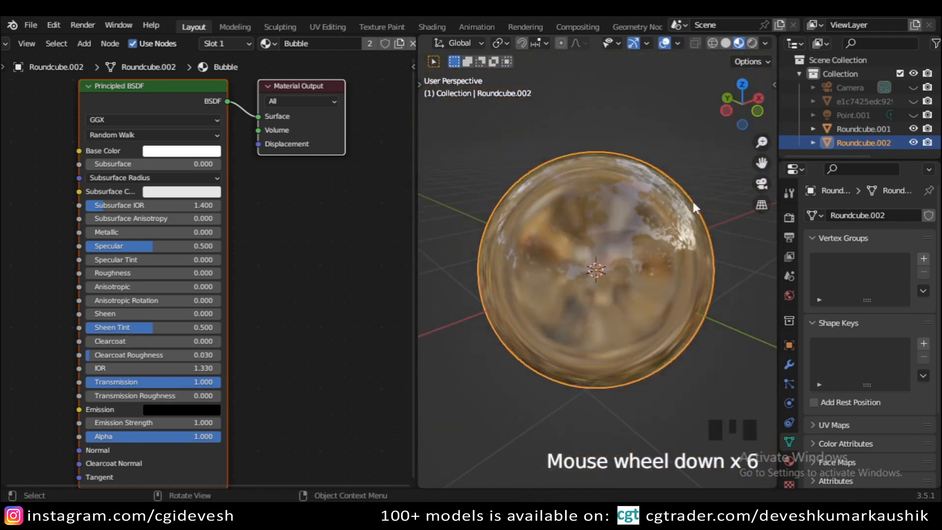
Check the small balls inside the large sphere in wireframe with nothing selected, and return to Material Preview shading
{"action": "left_click", "coordinate": [713, 43]}
{"action": "mouse_move", "coordinate": [670, 289]}
{"action": "middle_mouse_down"}
{"action": "mouse_move", "coordinate": [651, 346]}
{"action": "mouse_move", "coordinate": [614, 402]}
{"action": "middle_mouse_up"}
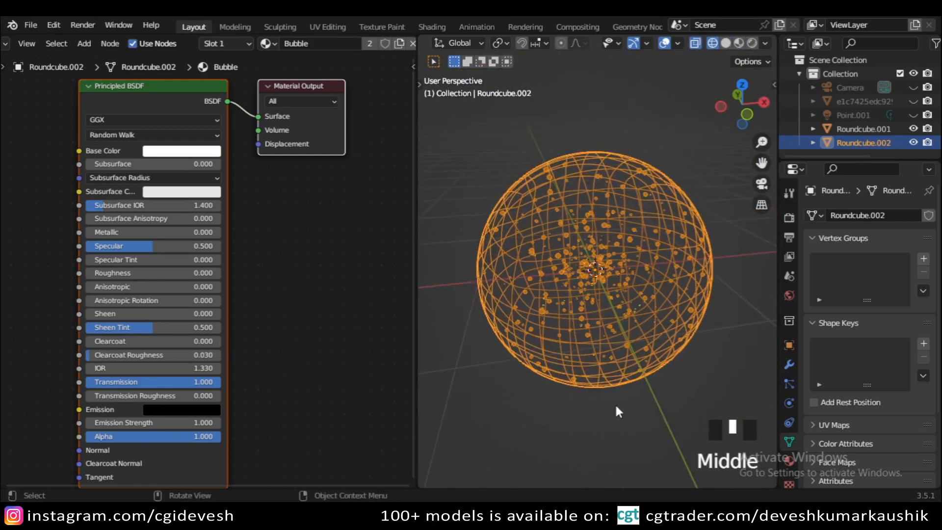
{"action": "left_click", "coordinate": [616, 407]}
{"action": "middle_click_drag", "start_coordinate": [671, 373], "coordinate": [650, 379]}
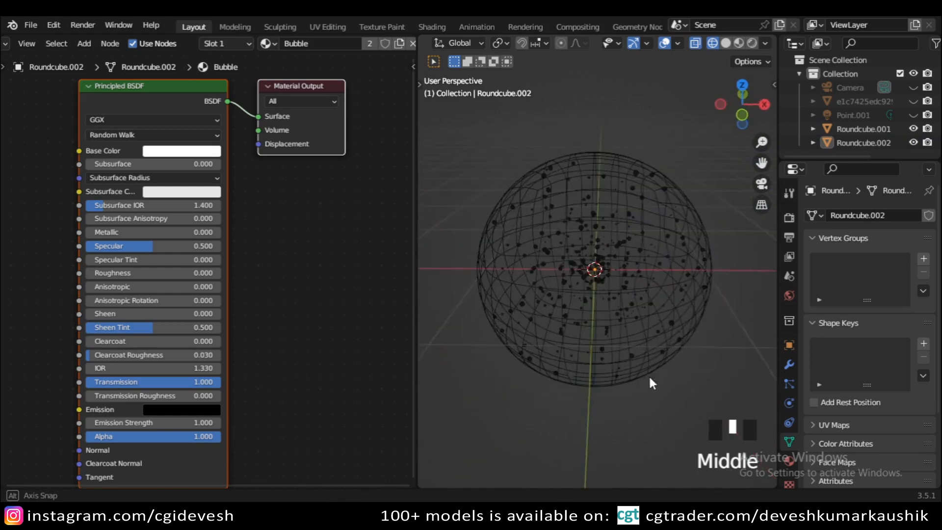
{"action": "left_click", "coordinate": [726, 43]}
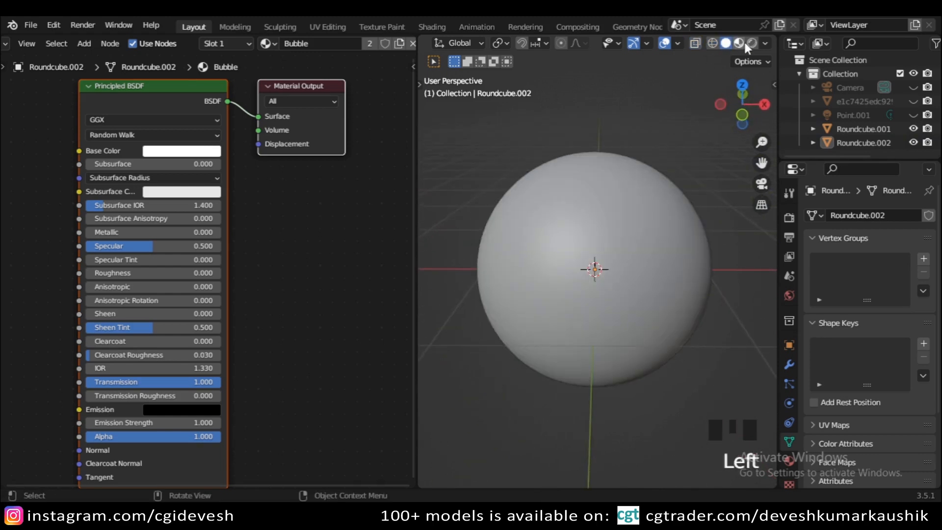
{"action": "left_click", "coordinate": [742, 42]}
Review the full list of Principled BSDF settings in the large sphere's Bubble material
{"action": "mouse_move", "coordinate": [717, 217]}
{"action": "middle_mouse_down"}
{"action": "mouse_move", "coordinate": [633, 341]}
{"action": "mouse_move", "coordinate": [510, 314]}
{"action": "middle_mouse_up"}
{"action": "scroll", "coordinate": [340, 247], "scroll_direction": "up", "scroll_amount": 4}
{"action": "middle_click_drag", "start_coordinate": [341, 234], "coordinate": [338, 330]}
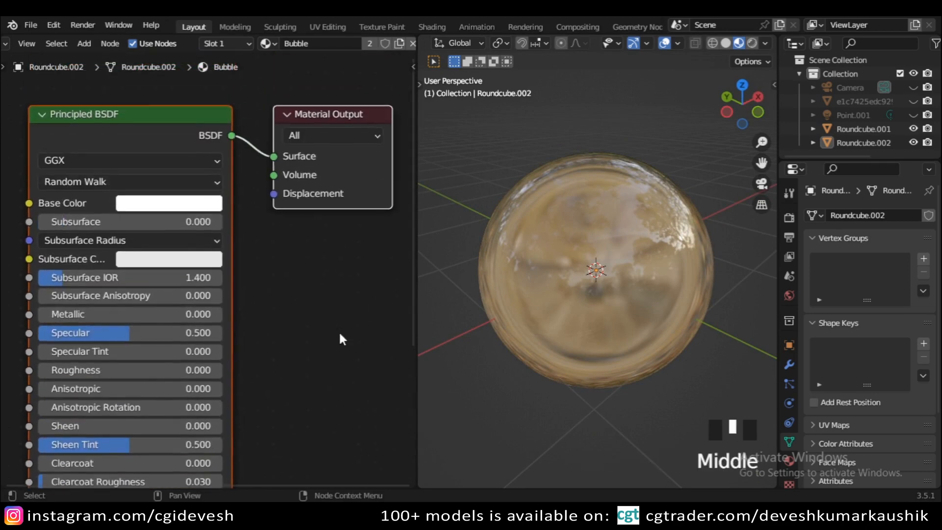
{"action": "middle_click_drag", "start_coordinate": [325, 433], "coordinate": [326, 227]}
{"action": "scroll", "coordinate": [335, 192], "scroll_direction": "down", "scroll_amount": 5}
{"action": "middle_click_drag", "start_coordinate": [337, 191], "coordinate": [330, 234]}
{"action": "scroll", "coordinate": [611, 273], "scroll_direction": "down", "scroll_amount": 7}
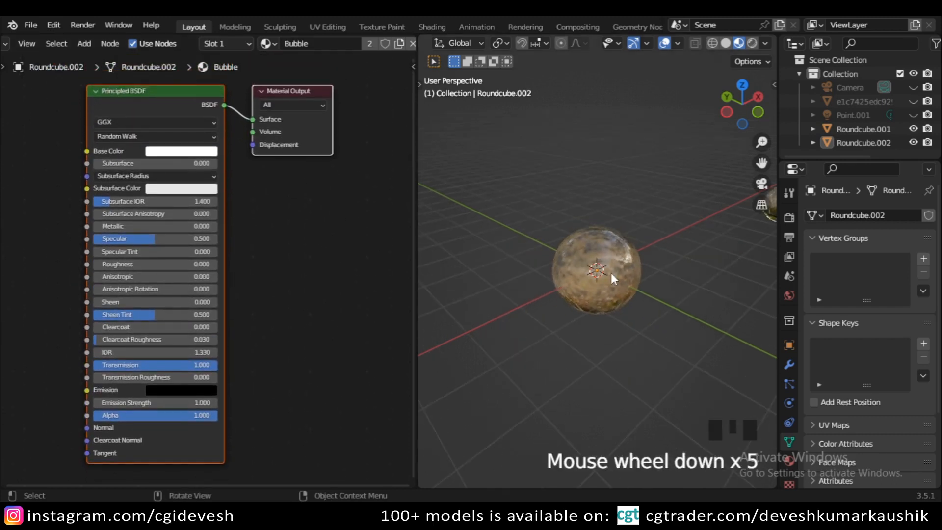
Select the small source sphere and view its Bubble material nodes in the Shader Editor
{"action": "left_click", "coordinate": [752, 216]}
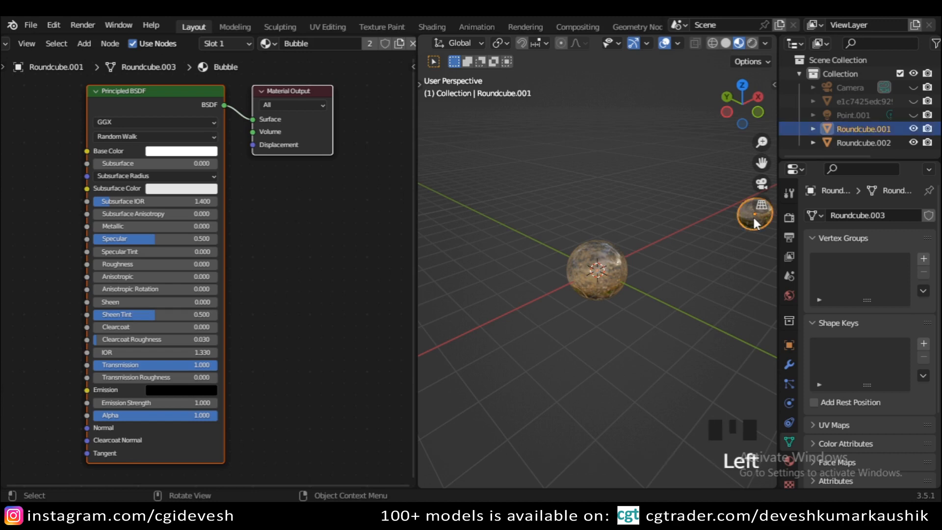
{"action": "scroll", "coordinate": [661, 258], "scroll_direction": "down", "scroll_amount": 2}
{"action": "mouse_move", "coordinate": [661, 257]}
{"action": "middle_mouse_down"}
{"action": "mouse_move", "coordinate": [736, 275]}
{"action": "mouse_move", "coordinate": [667, 270]}
{"action": "middle_mouse_up"}
{"action": "scroll", "coordinate": [67, 43], "scroll_direction": "up", "scroll_amount": 5}
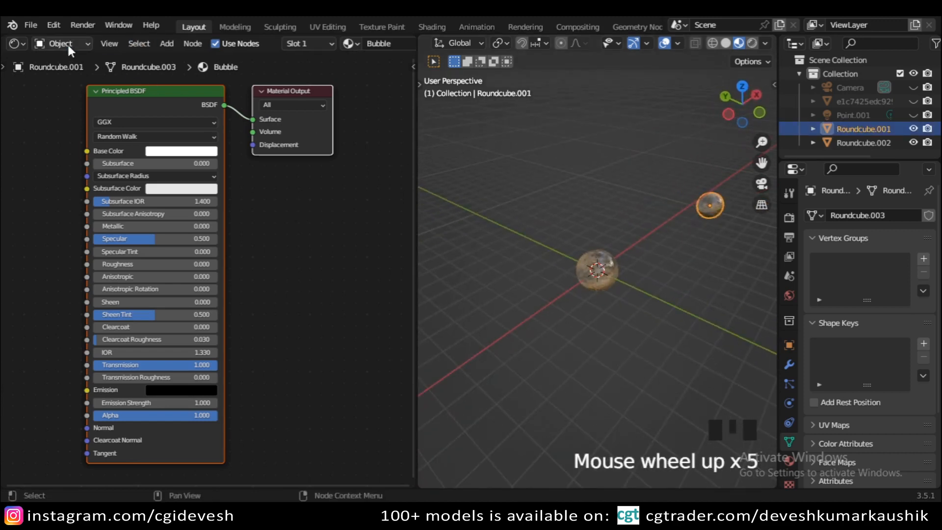
{"action": "left_click", "coordinate": [16, 43]}
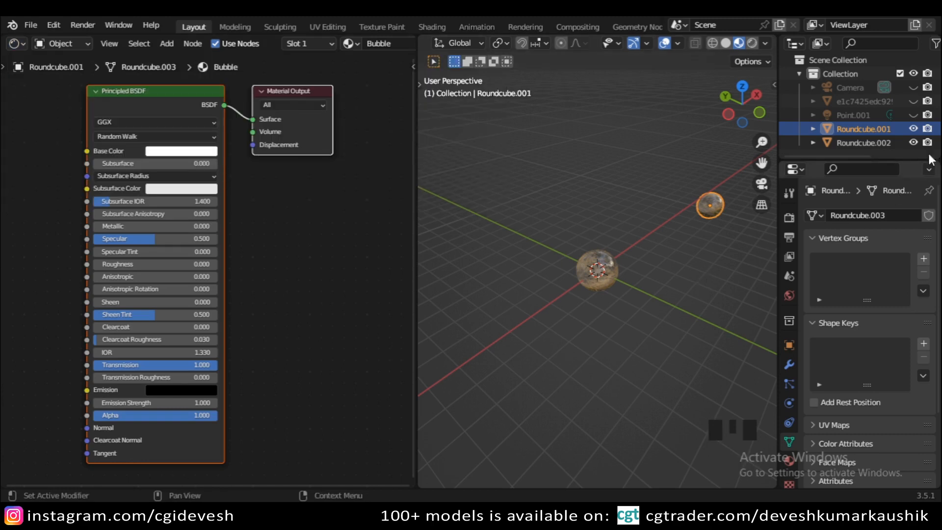
Unhide the underwater image plane behind the large sphere, select and frame it, and review its material nodes
{"action": "left_click", "coordinate": [913, 102]}
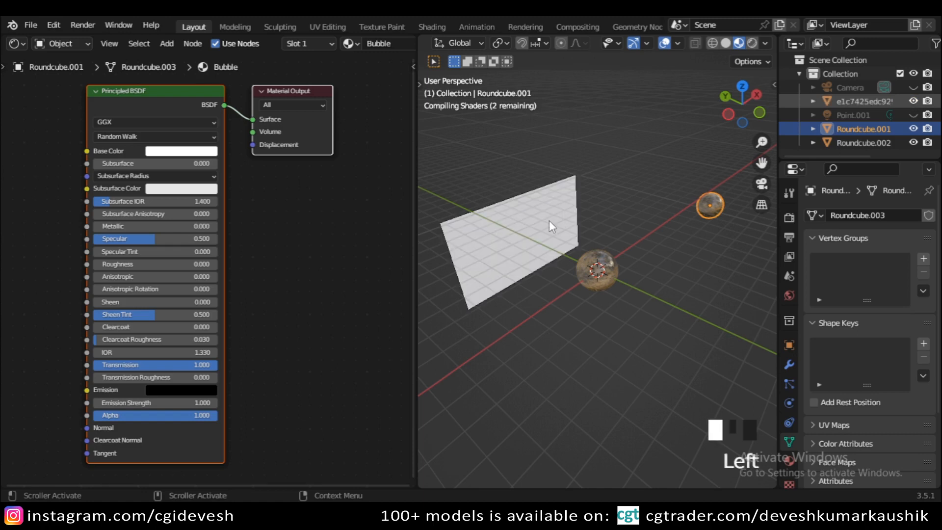
{"action": "middle_click_drag", "start_coordinate": [542, 319], "coordinate": [525, 345]}
{"action": "left_click", "coordinate": [630, 342]}
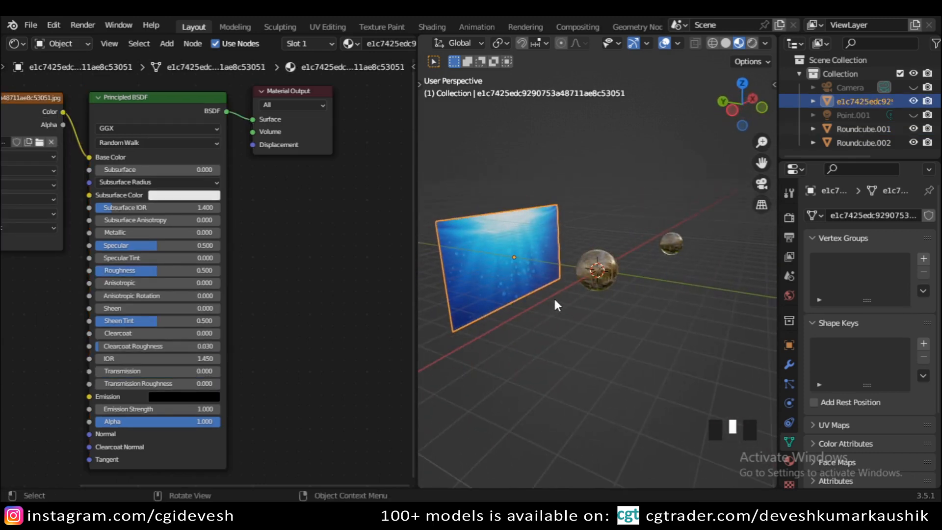
{"action": "key", "text": "KP_Divide"}
{"action": "key", "text": "KP_Divide"}
{"action": "key", "text": "KP_Decimal"}
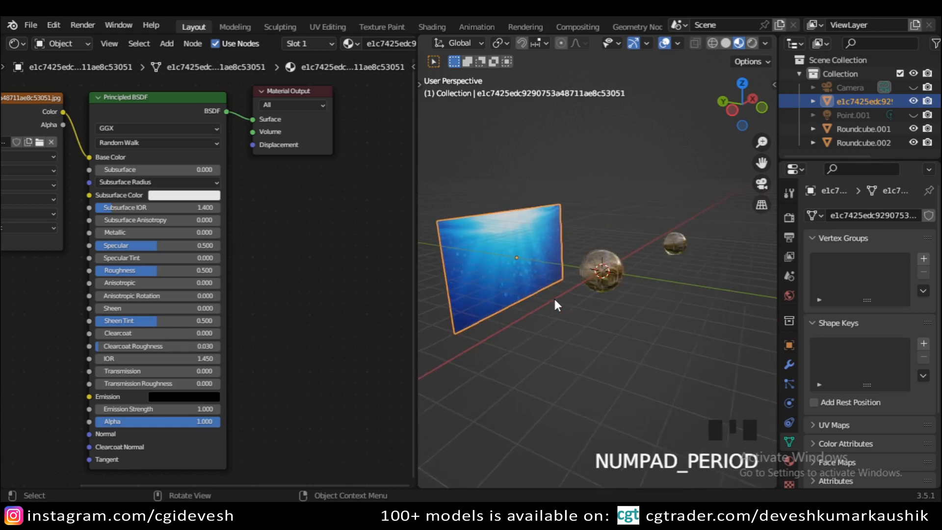
{"action": "middle_click_drag", "start_coordinate": [554, 299], "coordinate": [594, 336]}
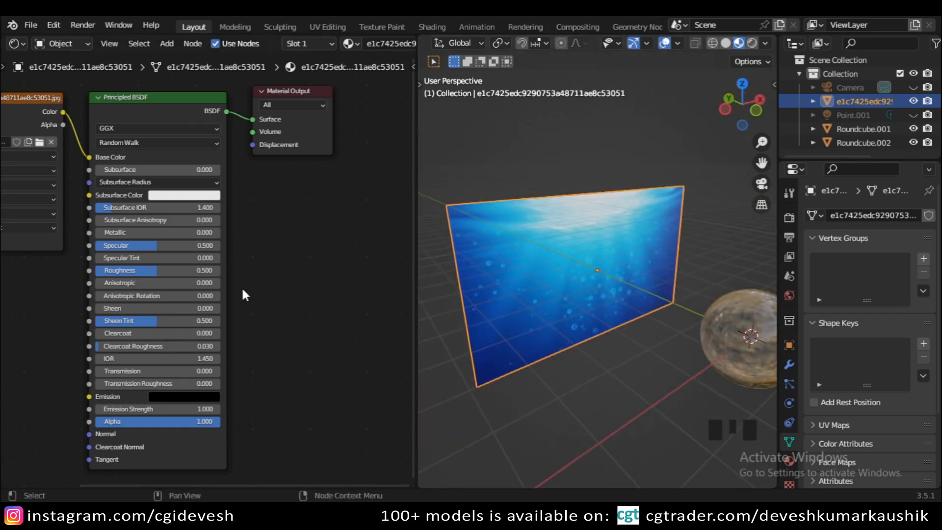
{"action": "middle_click_drag", "start_coordinate": [81, 300], "coordinate": [11, 216]}
{"action": "scroll", "coordinate": [244, 361], "scroll_direction": "up", "scroll_amount": 4}
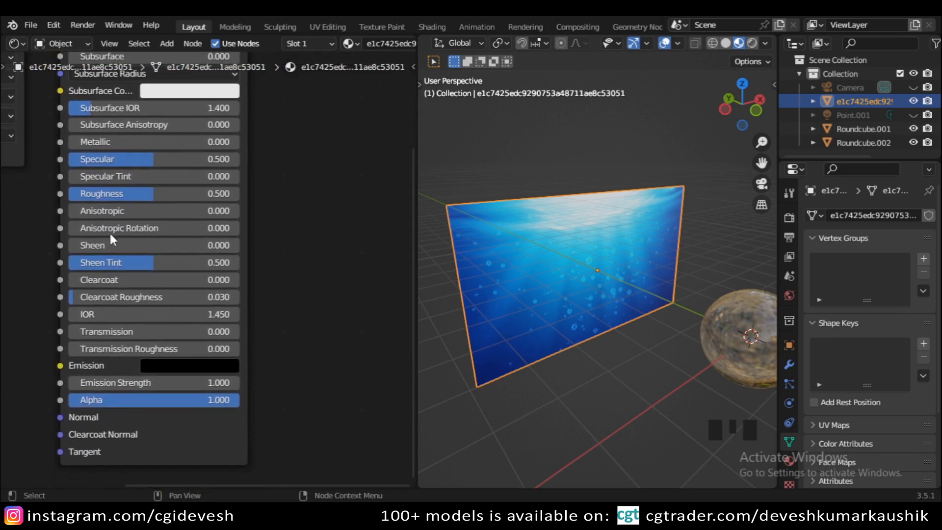
{"action": "scroll", "coordinate": [293, 206], "scroll_direction": "down", "scroll_amount": 5}
{"action": "middle_click_drag", "start_coordinate": [294, 217], "coordinate": [364, 301]}
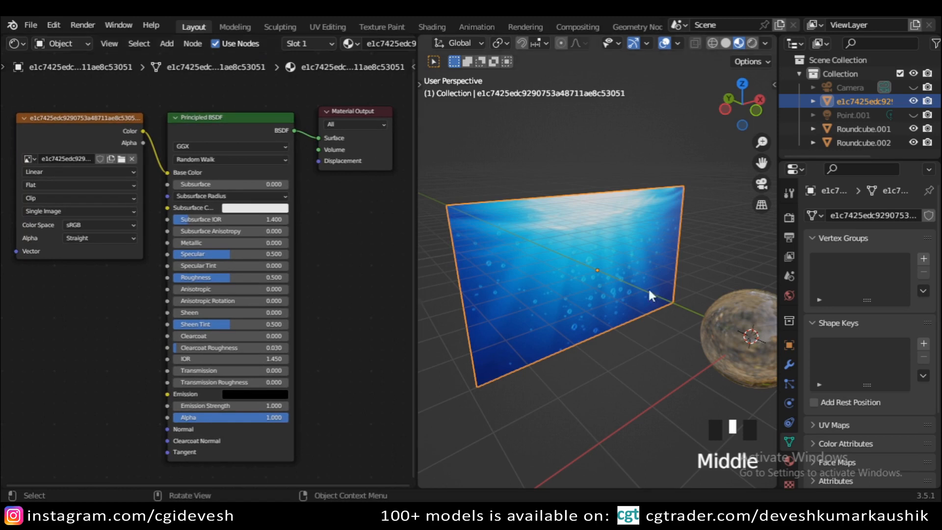
Unlink the image texture's Color output from the Principled BSDF Base Color and link it back
{"action": "scroll", "coordinate": [641, 287], "scroll_direction": "down", "scroll_amount": 4}
{"action": "left_click", "coordinate": [652, 355]}
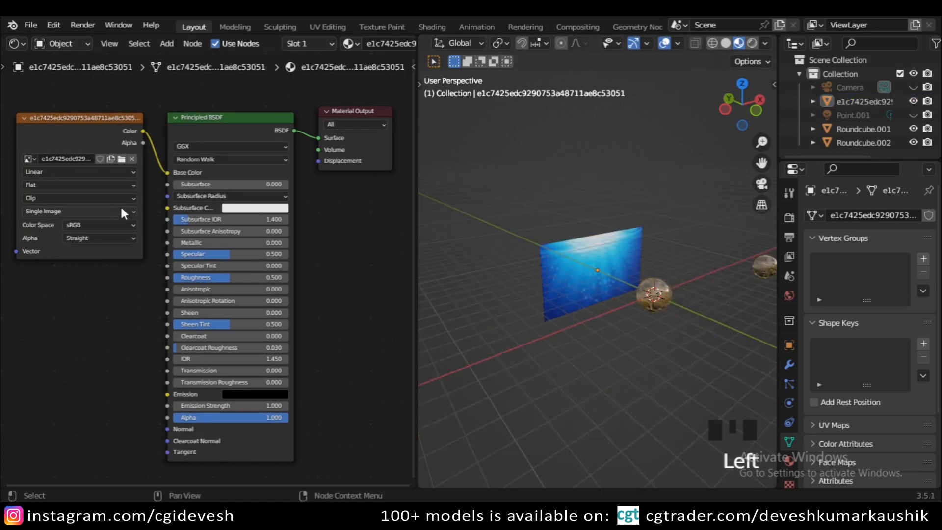
{"action": "scroll", "coordinate": [162, 177], "scroll_direction": "up", "scroll_amount": 3}
{"action": "scroll", "coordinate": [163, 176], "scroll_direction": "down", "scroll_amount": 1}
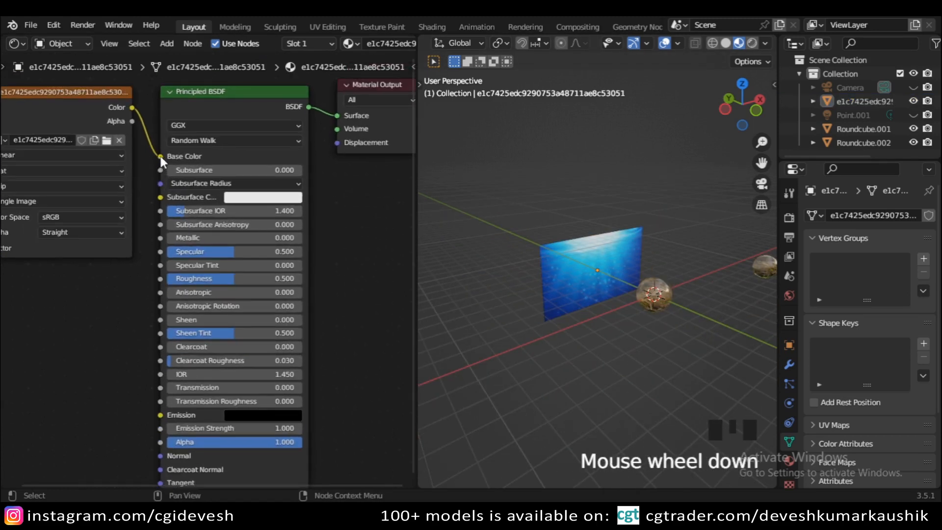
{"action": "left_click_drag", "start_coordinate": [161, 156], "coordinate": [146, 160]}
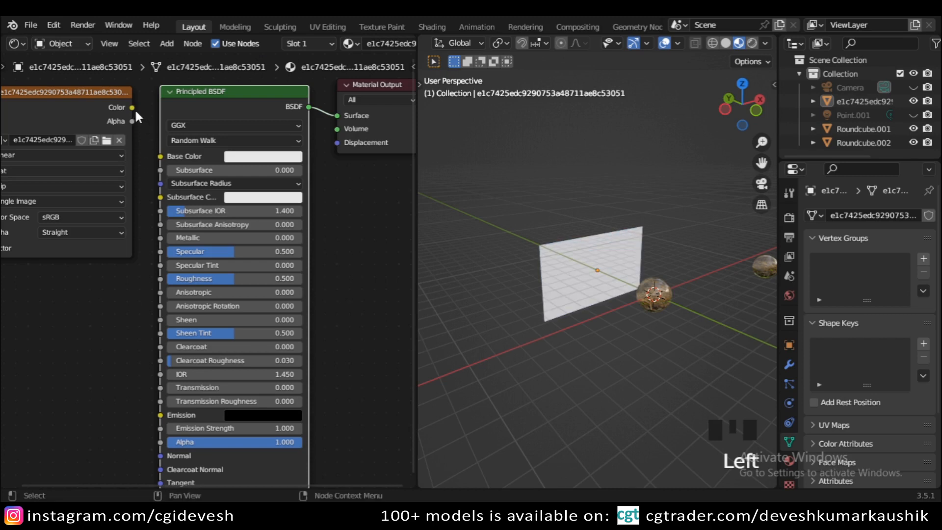
{"action": "left_click_drag", "start_coordinate": [131, 105], "coordinate": [160, 156]}
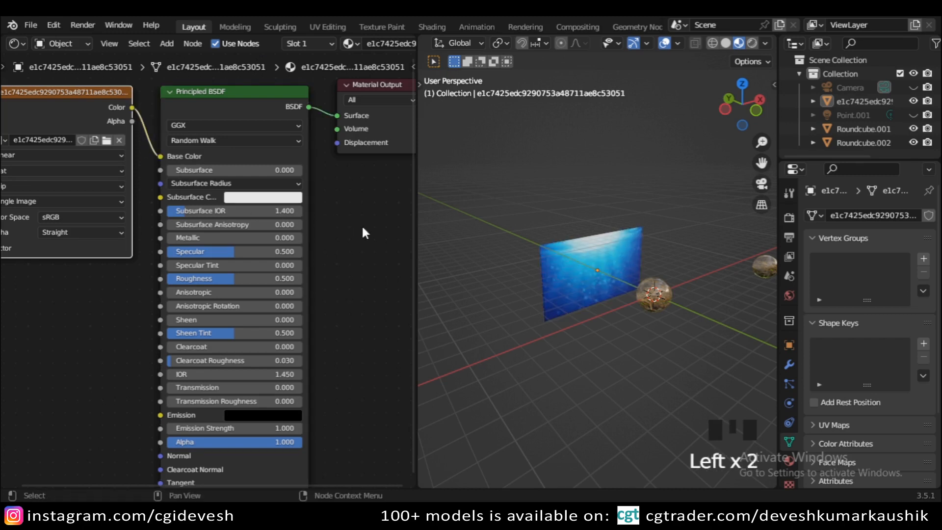
{"action": "scroll", "coordinate": [350, 237], "scroll_direction": "down", "scroll_amount": 3}
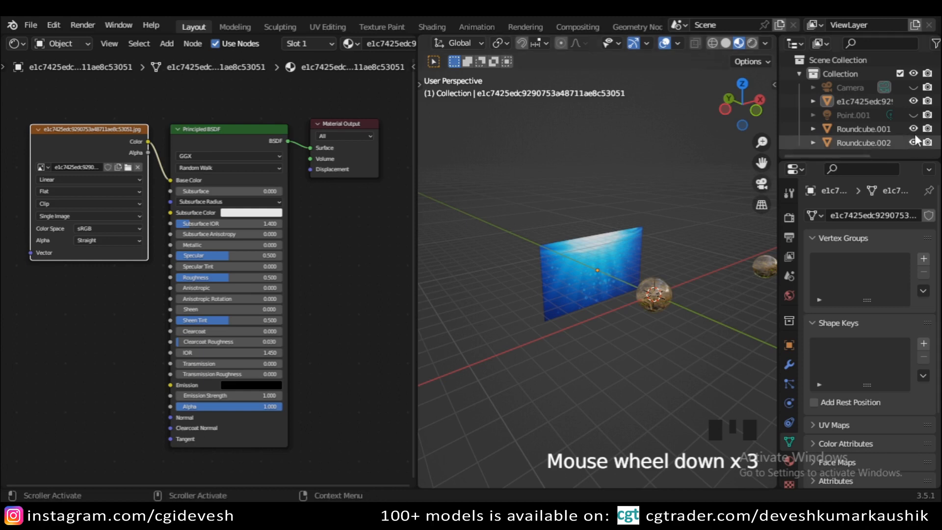
Unhide the camera in front of the large sphere and select it
{"action": "left_click", "coordinate": [913, 88]}
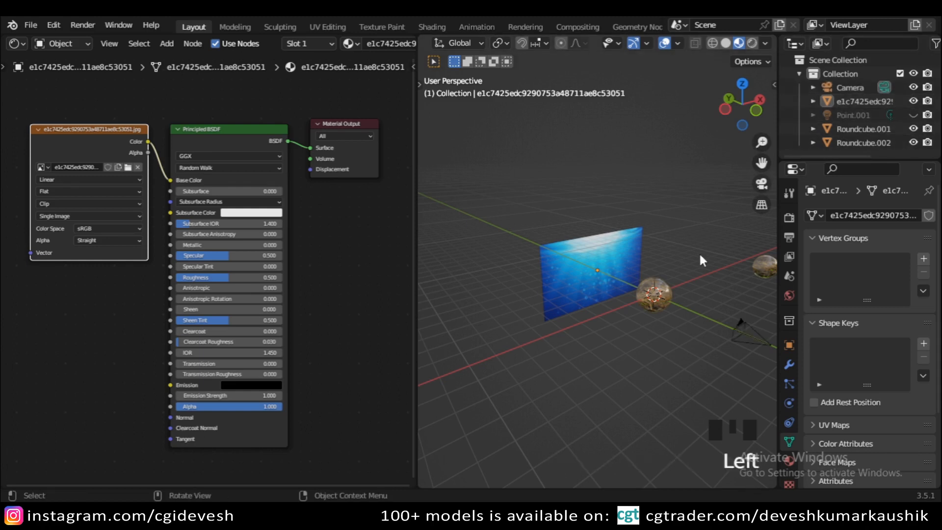
{"action": "middle_click_drag", "start_coordinate": [698, 252], "coordinate": [666, 391]}
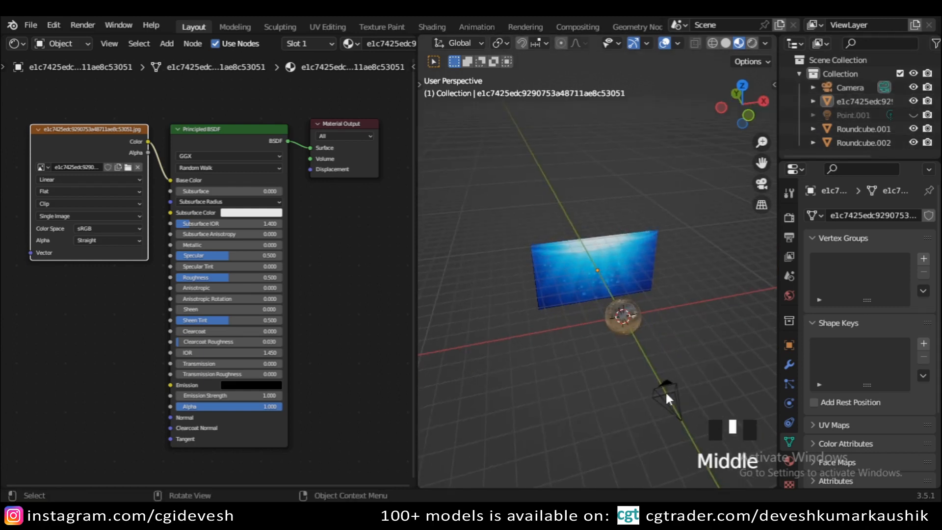
{"action": "left_click", "coordinate": [666, 336]}
{"action": "scroll", "coordinate": [671, 326], "scroll_direction": "down", "scroll_amount": 3}
{"action": "middle_click_drag", "start_coordinate": [645, 337], "coordinate": [688, 318]}
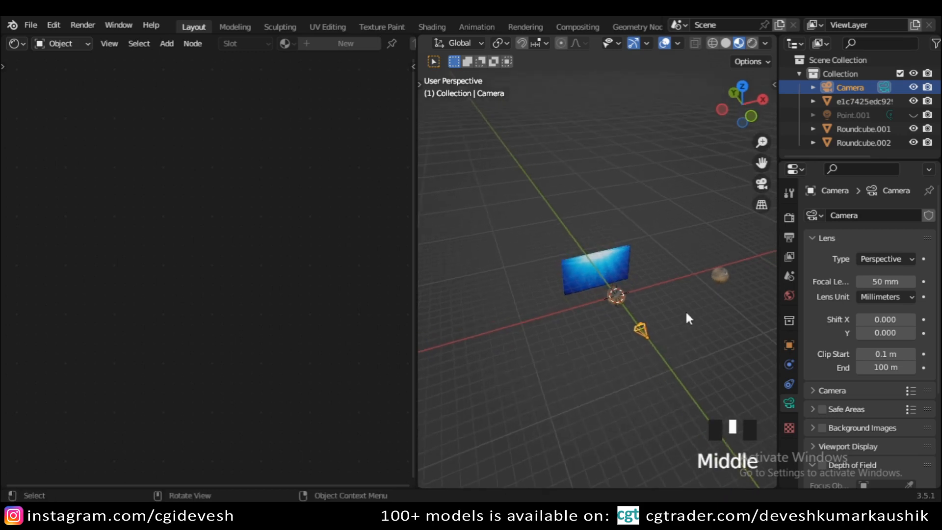
Hide the small source sphere Roundcube.001 in the viewport and disable it in renders
{"action": "left_click", "coordinate": [719, 276]}
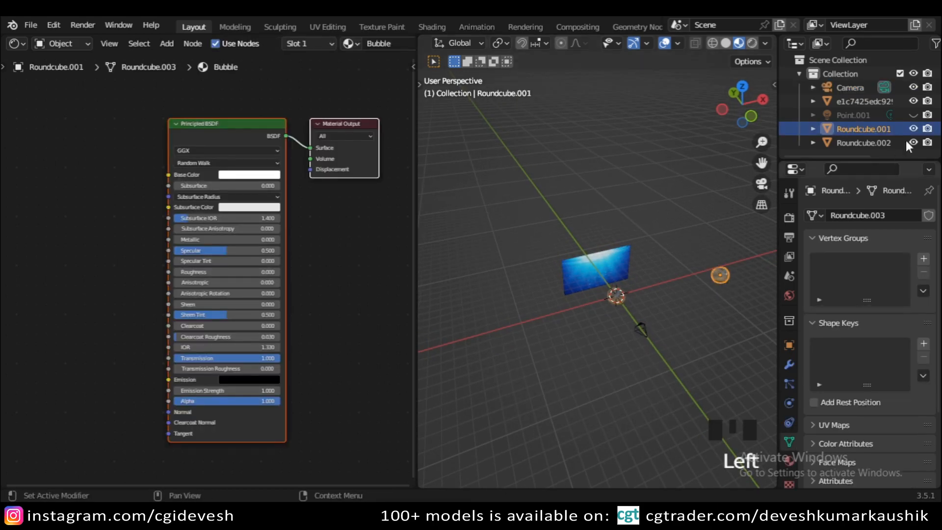
{"action": "left_click", "coordinate": [913, 129]}
{"action": "left_click", "coordinate": [928, 128]}
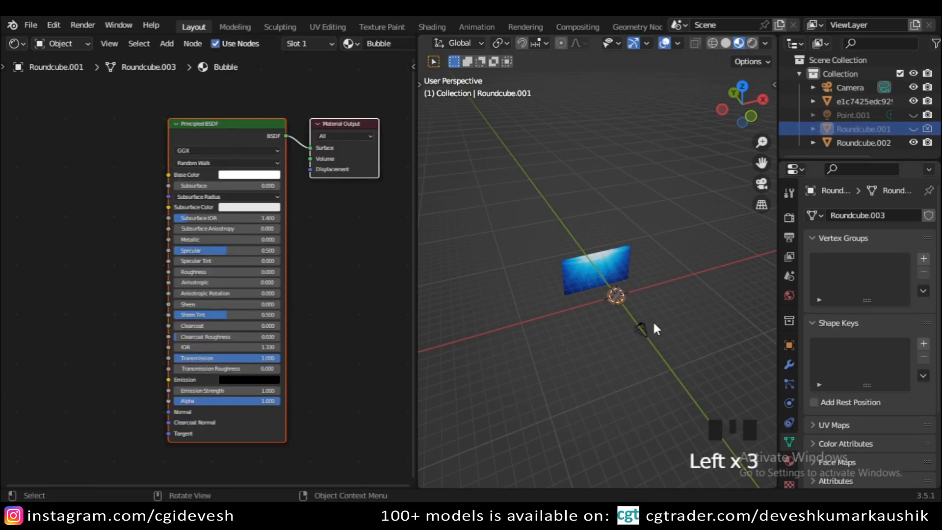
Select the camera, look through it in solid shading, and look over its lens settings
{"action": "left_click", "coordinate": [646, 330]}
{"action": "mouse_move", "coordinate": [675, 342]}
{"action": "middle_mouse_down"}
{"action": "mouse_move", "coordinate": [623, 325]}
{"action": "mouse_move", "coordinate": [651, 357]}
{"action": "mouse_move", "coordinate": [633, 310]}
{"action": "mouse_move", "coordinate": [613, 301]}
{"action": "middle_mouse_up"}
{"action": "scroll", "coordinate": [651, 357], "scroll_direction": "up", "scroll_amount": 4}
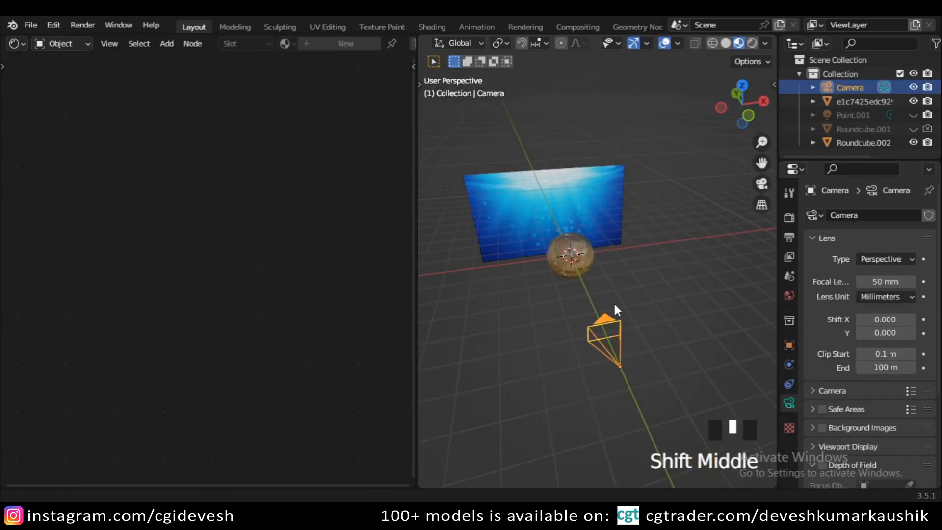
{"action": "left_click", "coordinate": [726, 43]}
{"action": "key", "text": "KP_0"}
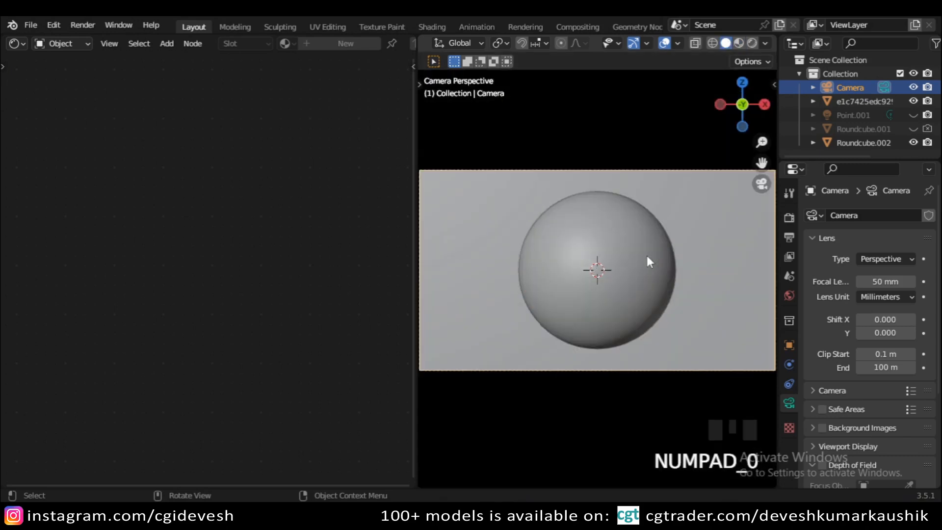
{"action": "scroll", "coordinate": [670, 269], "scroll_direction": "down", "scroll_amount": 1}
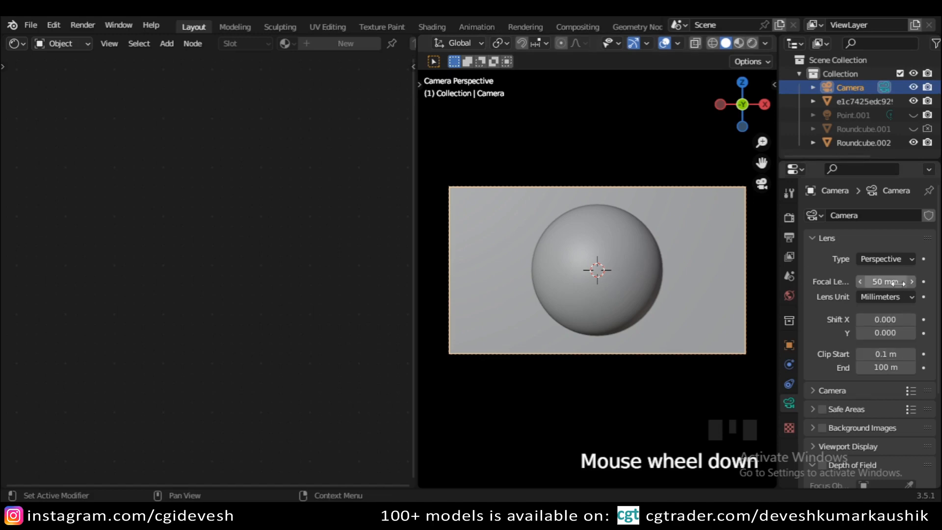
{"action": "scroll", "coordinate": [898, 286], "scroll_direction": "down", "scroll_amount": 5}
{"action": "scroll", "coordinate": [897, 287], "scroll_direction": "down", "scroll_amount": 1}
{"action": "scroll", "coordinate": [893, 288], "scroll_direction": "up", "scroll_amount": 7}
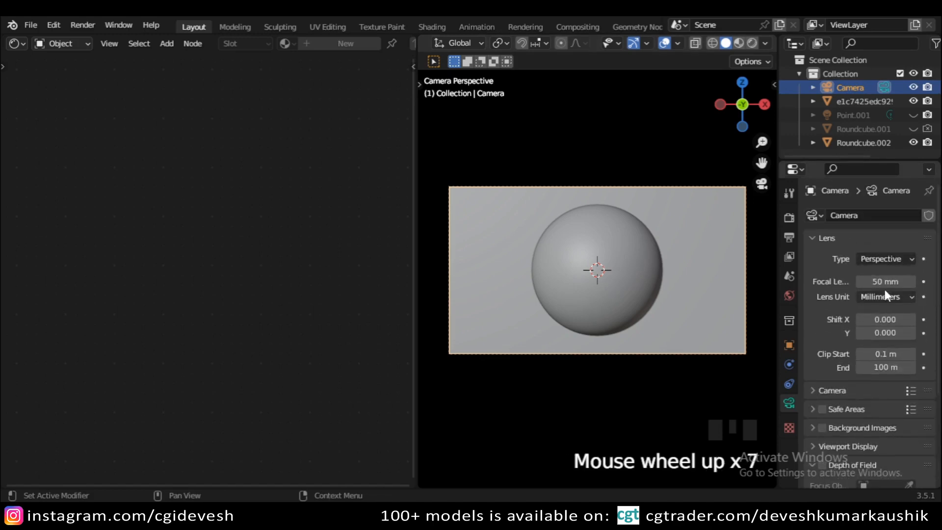
Set the camera's viewport passepartout opacity to 0.5 and fit the camera frame in the view
{"action": "scroll", "coordinate": [872, 360], "scroll_direction": "down", "scroll_amount": 3}
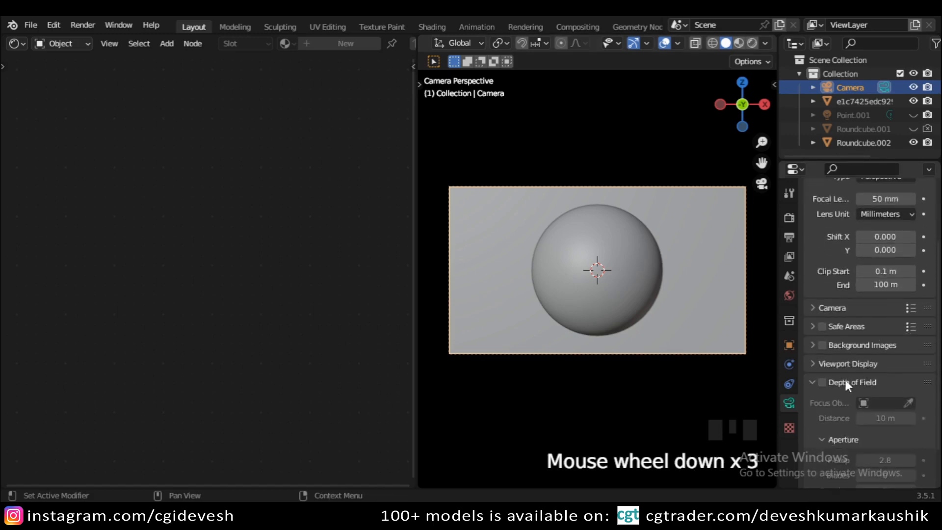
{"action": "left_click", "coordinate": [843, 362]}
{"action": "scroll", "coordinate": [843, 364], "scroll_direction": "down", "scroll_amount": 5}
{"action": "left_click", "coordinate": [898, 326]}
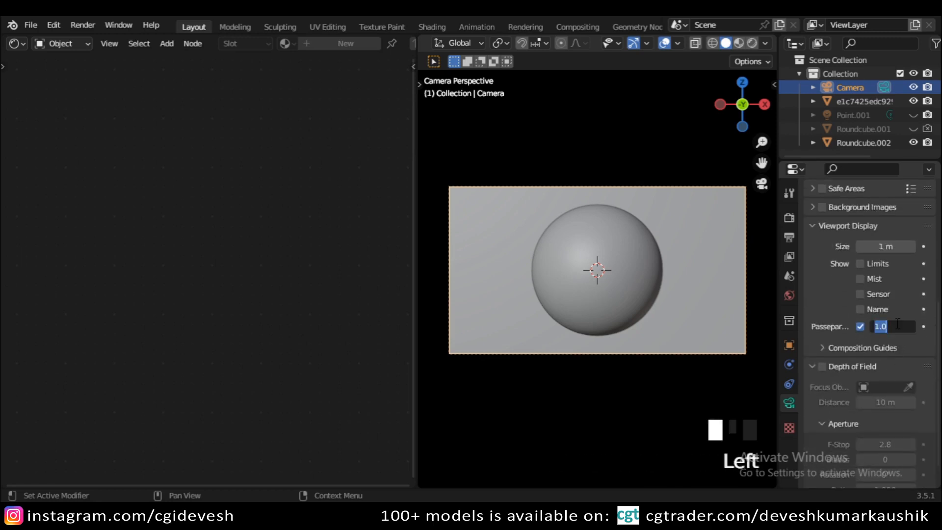
{"action": "type", "text": "0.5"}
{"action": "key", "text": "Return"}
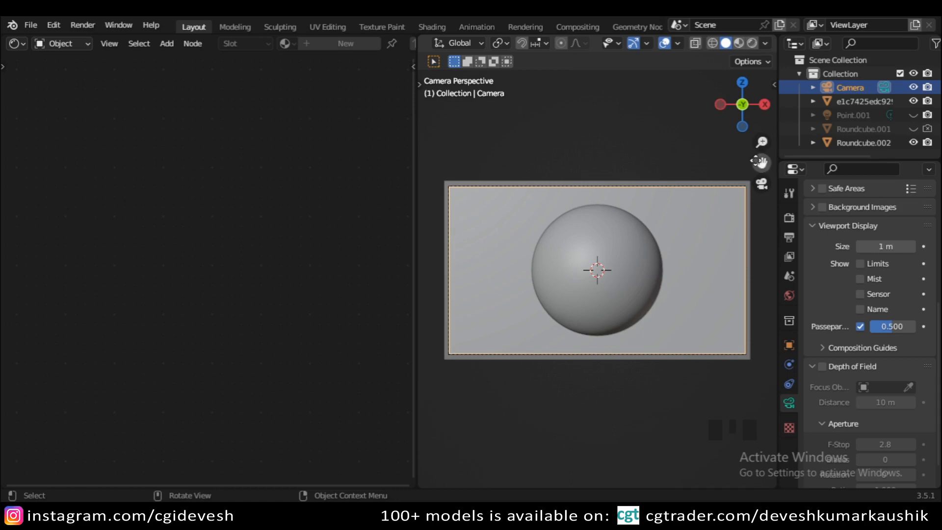
{"action": "key", "text": "Home"}
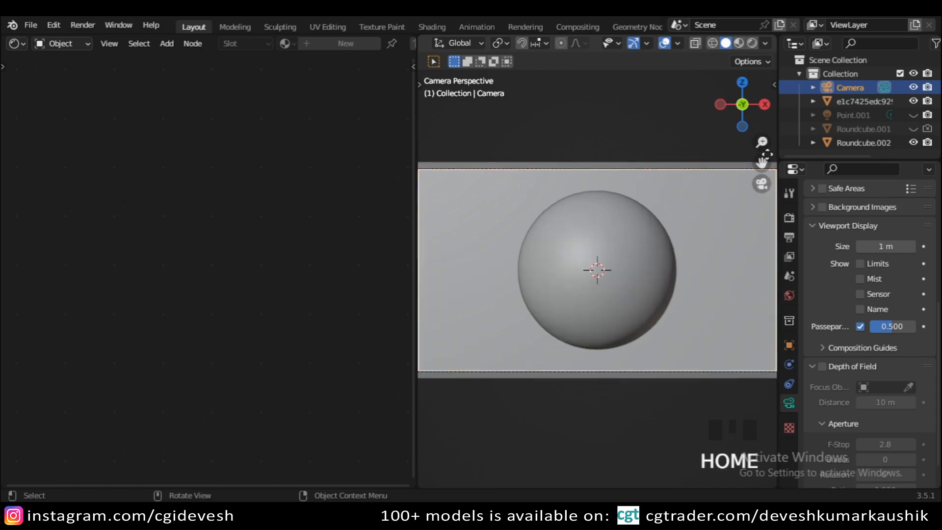
{"action": "left_click_drag", "start_coordinate": [761, 142], "coordinate": [761, 157]}
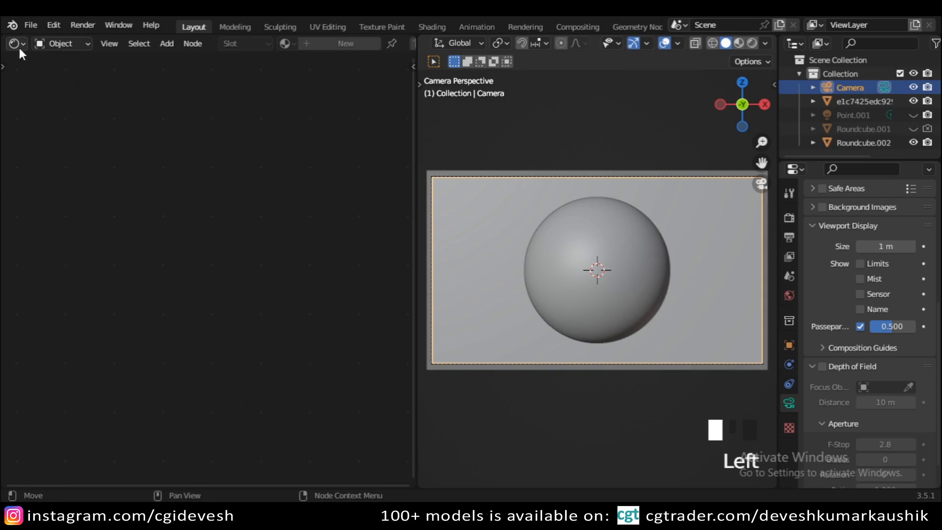
Change the shader editor area to a 3D Viewport showing the backdrop, sphere and camera together
{"action": "left_click", "coordinate": [16, 43]}
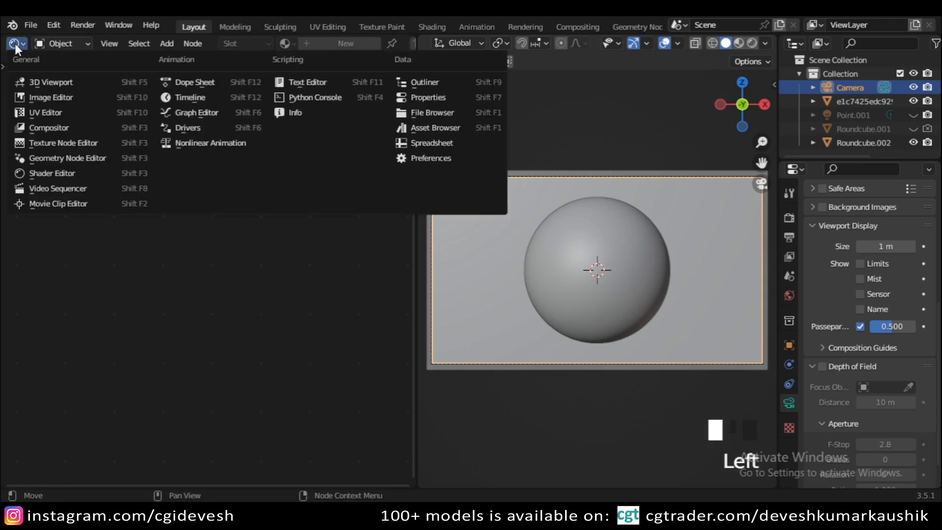
{"action": "left_click", "coordinate": [52, 82]}
{"action": "scroll", "coordinate": [203, 293], "scroll_direction": "down", "scroll_amount": 6}
{"action": "scroll", "coordinate": [203, 293], "scroll_direction": "down", "scroll_amount": 1}
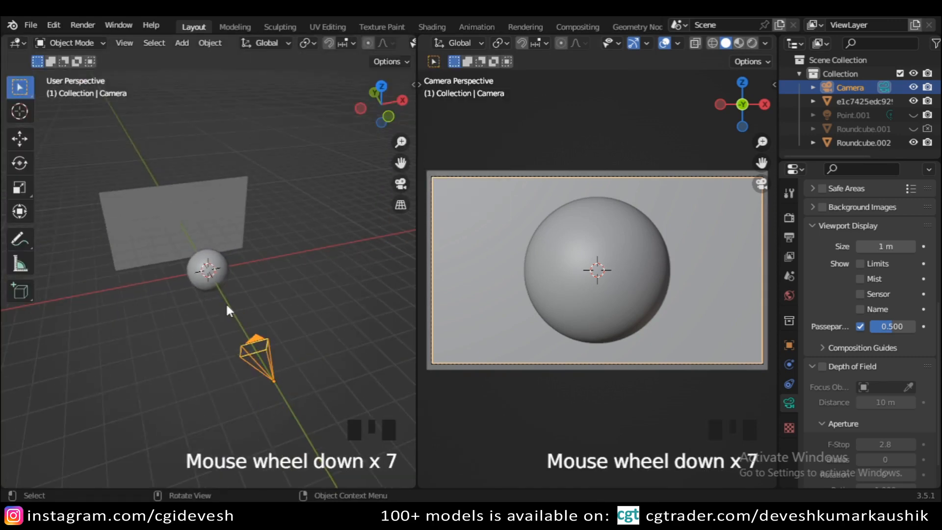
{"action": "middle_click_drag", "start_coordinate": [225, 303], "coordinate": [214, 305]}
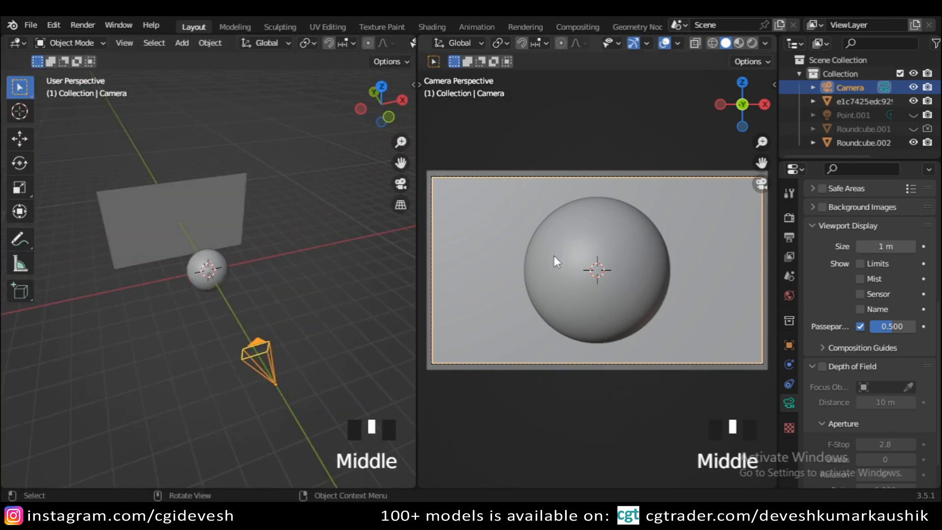
Show the camera view in rendered shading and set the color management Look to None
{"action": "left_click", "coordinate": [790, 295]}
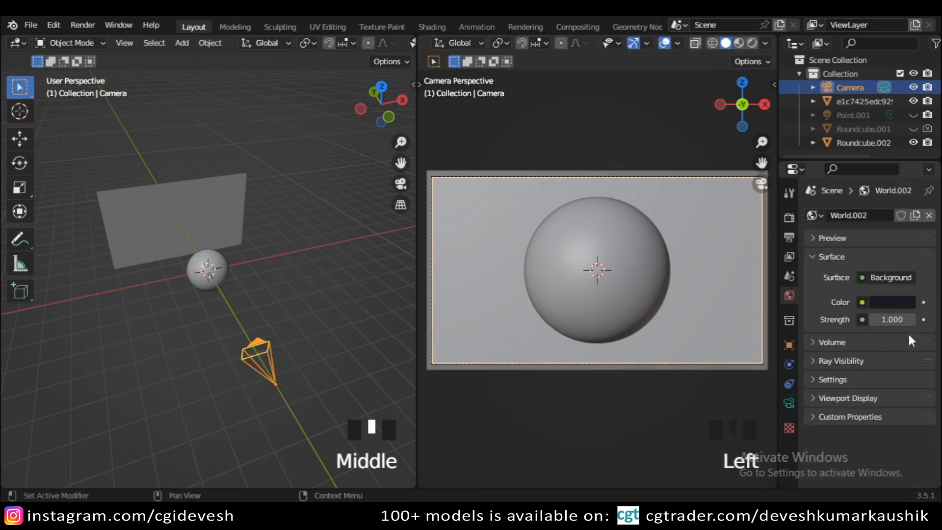
{"action": "left_click", "coordinate": [753, 43]}
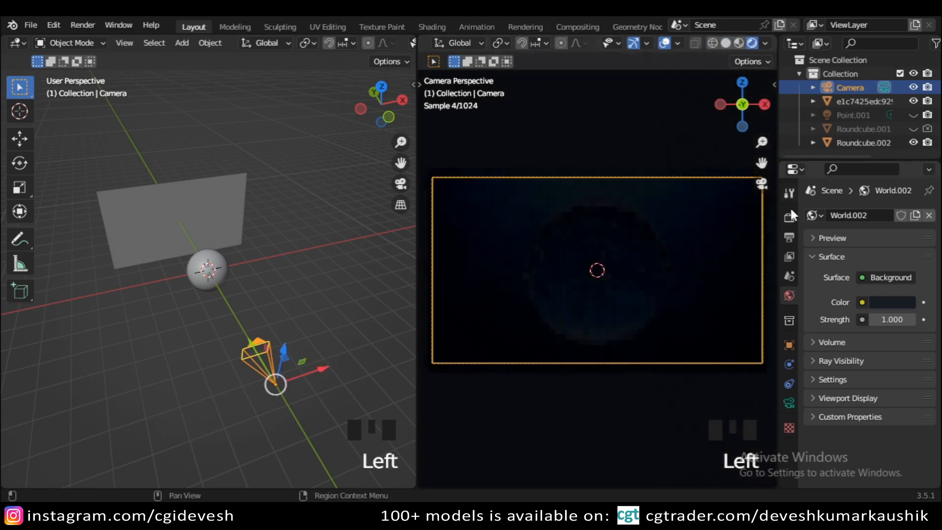
{"action": "left_click", "coordinate": [790, 216]}
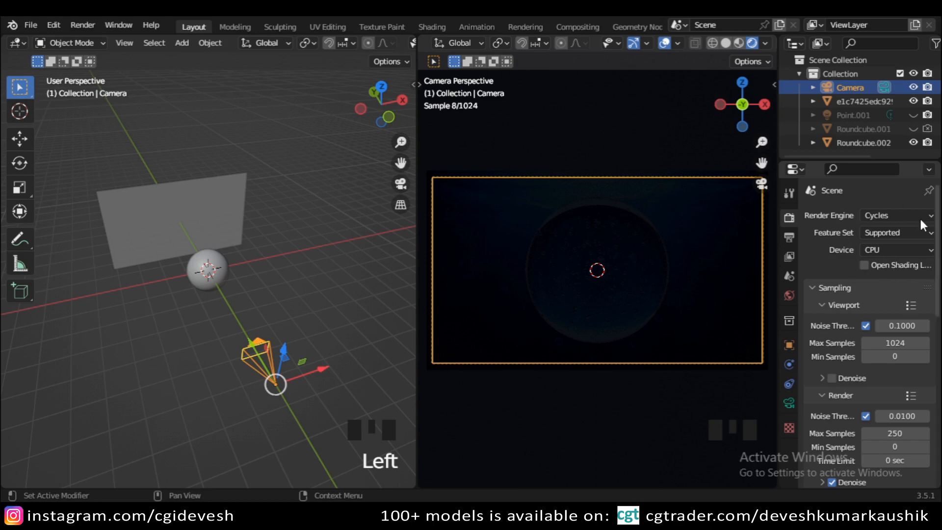
{"action": "left_click_drag", "start_coordinate": [938, 252], "coordinate": [936, 427]}
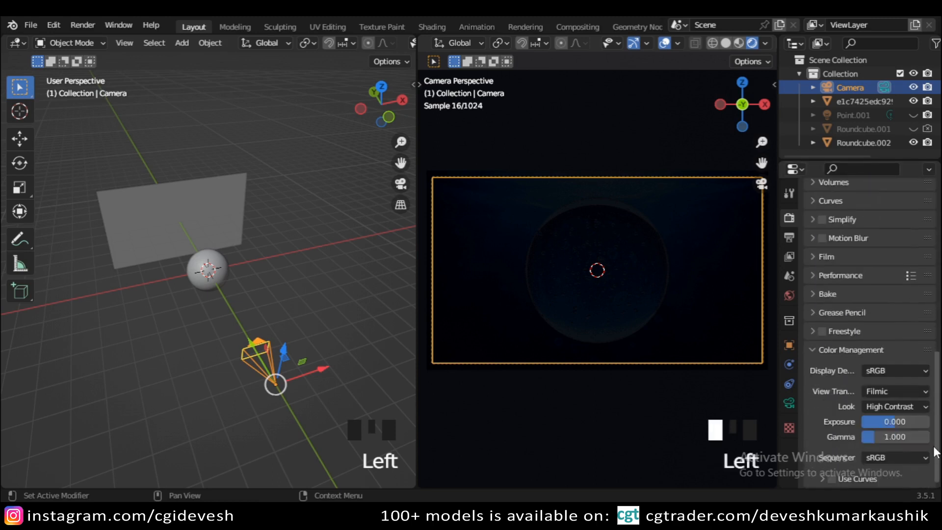
{"action": "left_click", "coordinate": [905, 402]}
{"action": "left_click", "coordinate": [881, 390]}
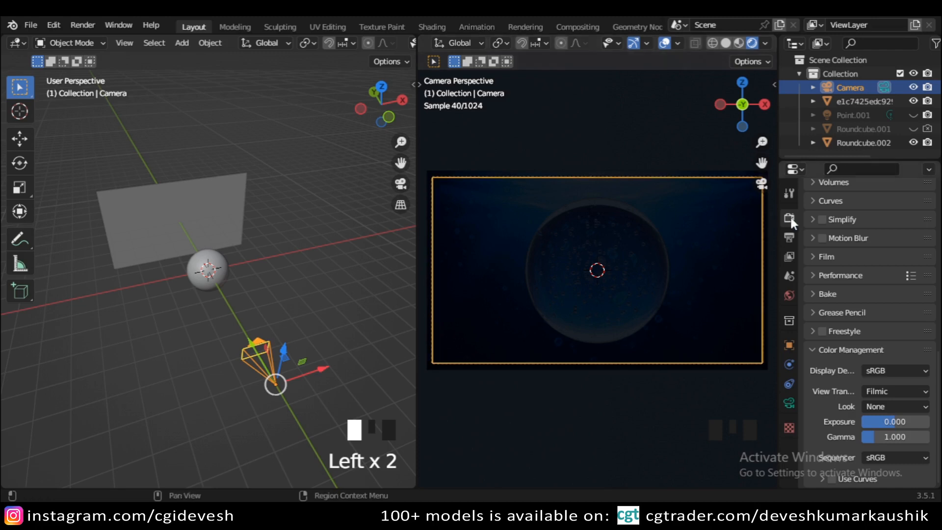
Unhide the point light Point.001 near the backdrop, select it and open its light settings
{"action": "left_click", "coordinate": [912, 115]}
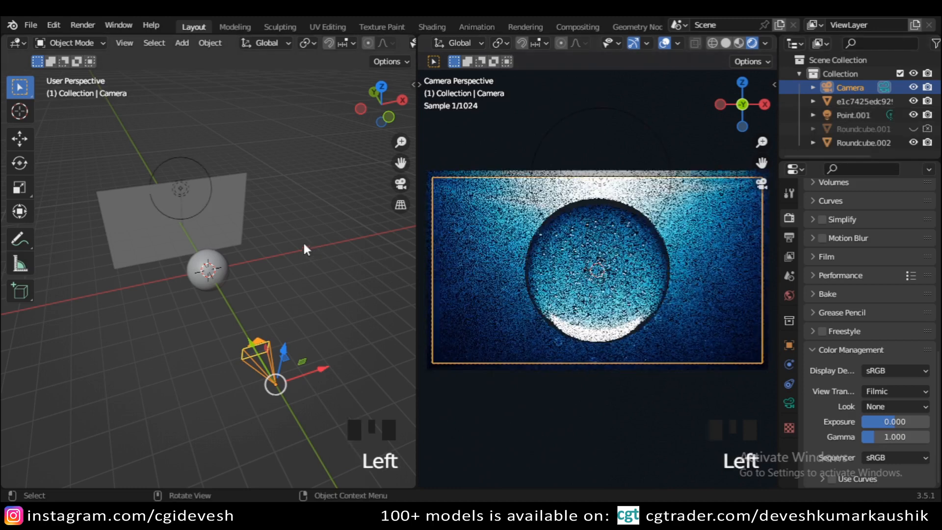
{"action": "middle_click_drag", "start_coordinate": [225, 261], "coordinate": [334, 252]}
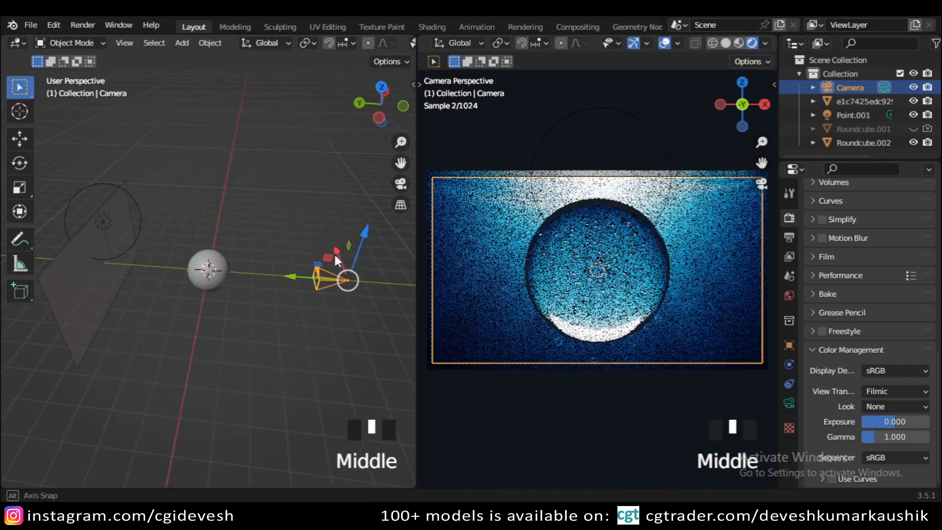
{"action": "left_click", "coordinate": [98, 221]}
{"action": "left_click", "coordinate": [789, 403]}
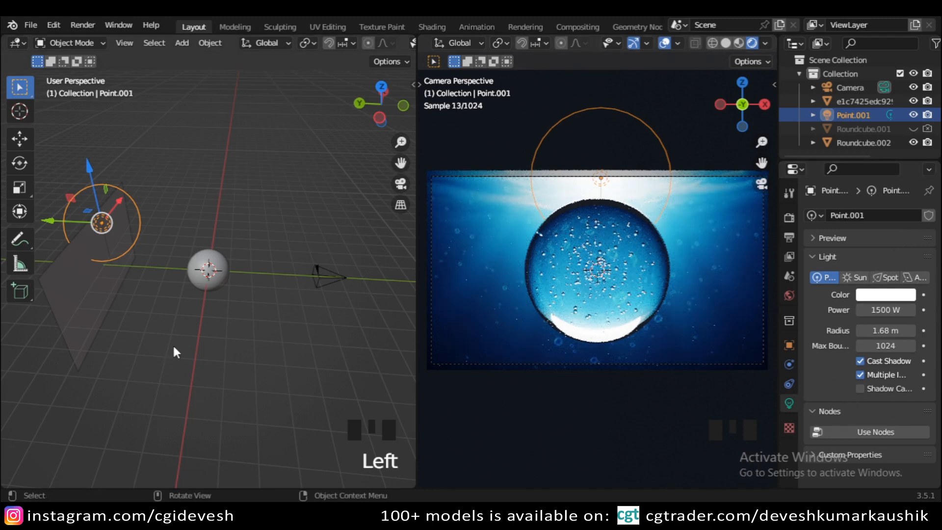
Try moving the point light about -2.9 m along X and separately along Y, undoing each move
{"action": "middle_click_drag", "start_coordinate": [134, 343], "coordinate": [218, 355]}
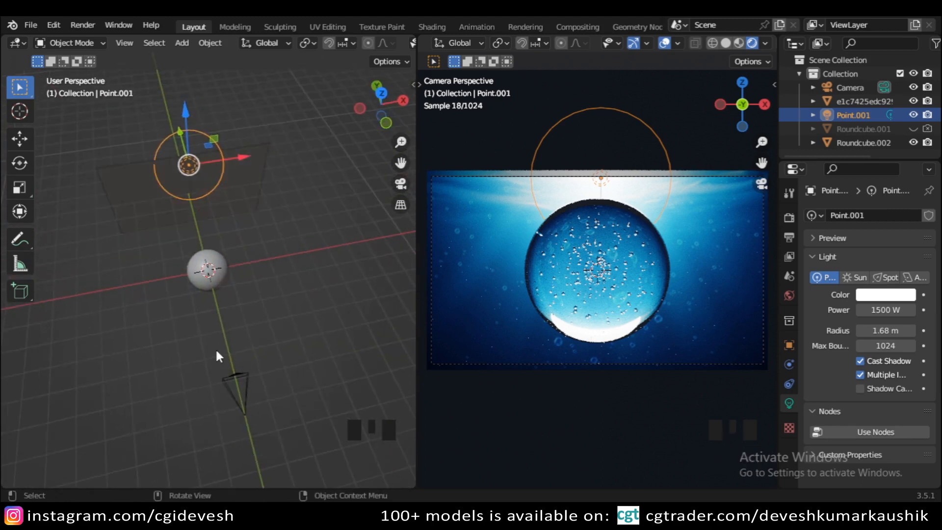
{"action": "middle_click_drag", "start_coordinate": [251, 272], "coordinate": [229, 202], "text": "shift"}
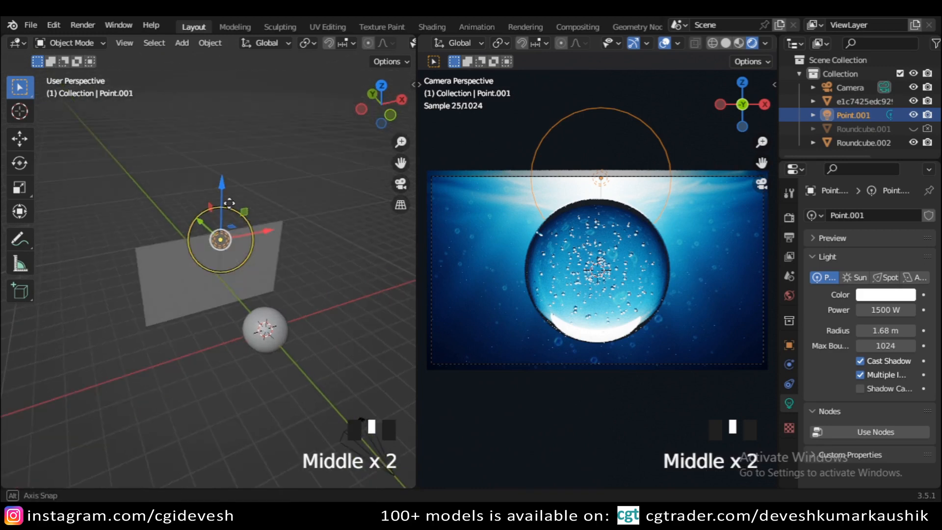
{"action": "left_click_drag", "start_coordinate": [269, 230], "coordinate": [215, 222]}
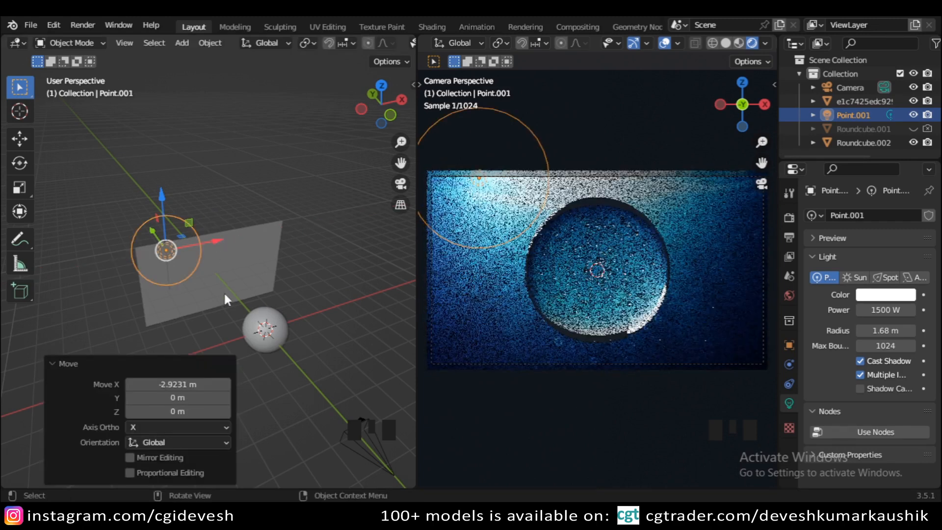
{"action": "key", "text": "ctrl+z"}
{"action": "middle_click_drag", "start_coordinate": [235, 329], "coordinate": [235, 329]}
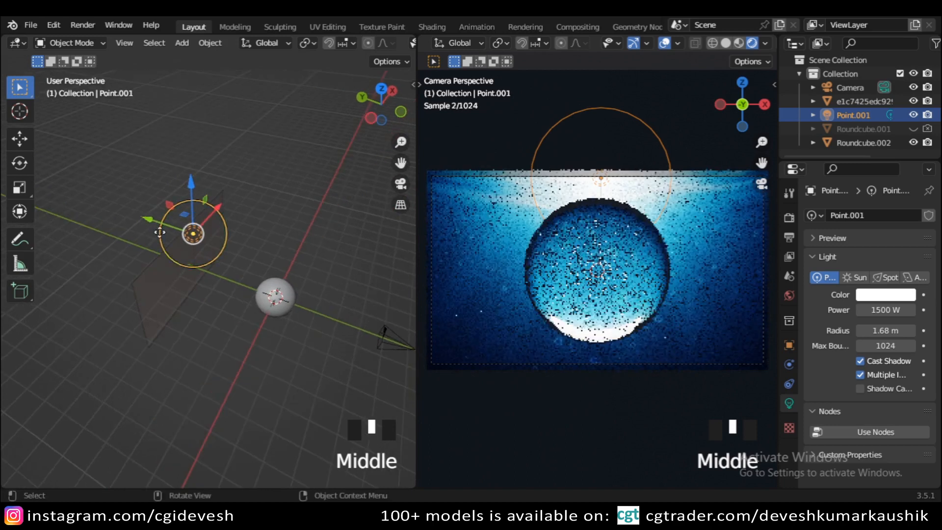
{"action": "left_click_drag", "start_coordinate": [154, 214], "coordinate": [109, 186]}
{"action": "key", "text": "ctrl+z"}
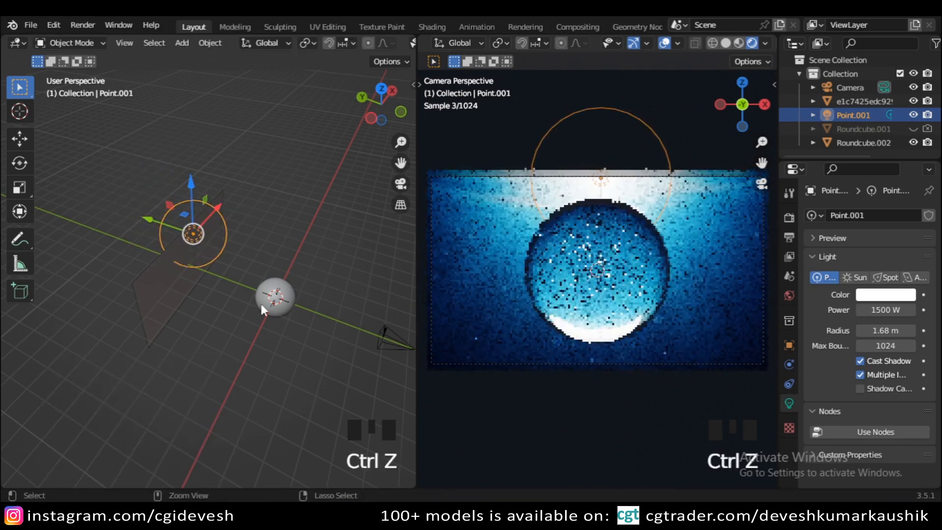
Examine the layout of light, backdrop, sphere and camera in the Modeling workspace, using material preview and rendered shading
{"action": "middle_click_drag", "start_coordinate": [231, 370], "coordinate": [200, 358]}
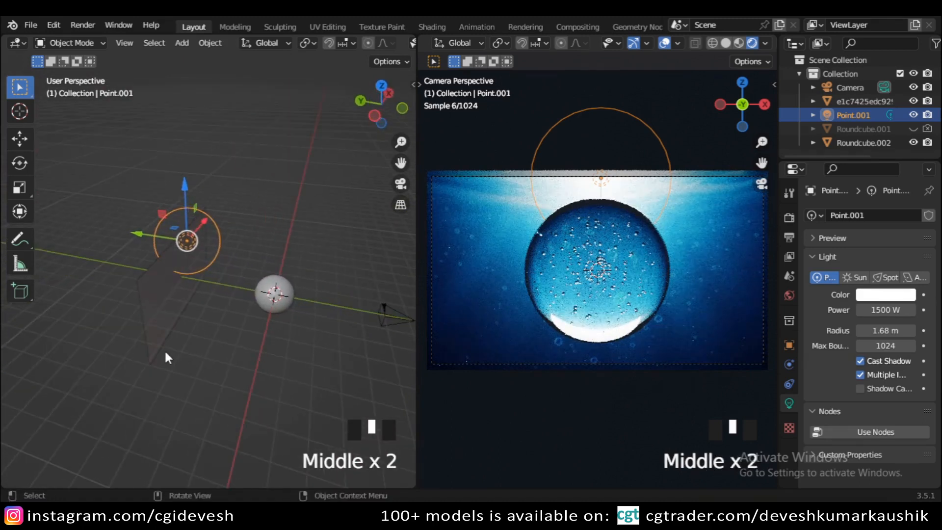
{"action": "middle_click_drag", "start_coordinate": [286, 349], "coordinate": [228, 335], "text": "shift"}
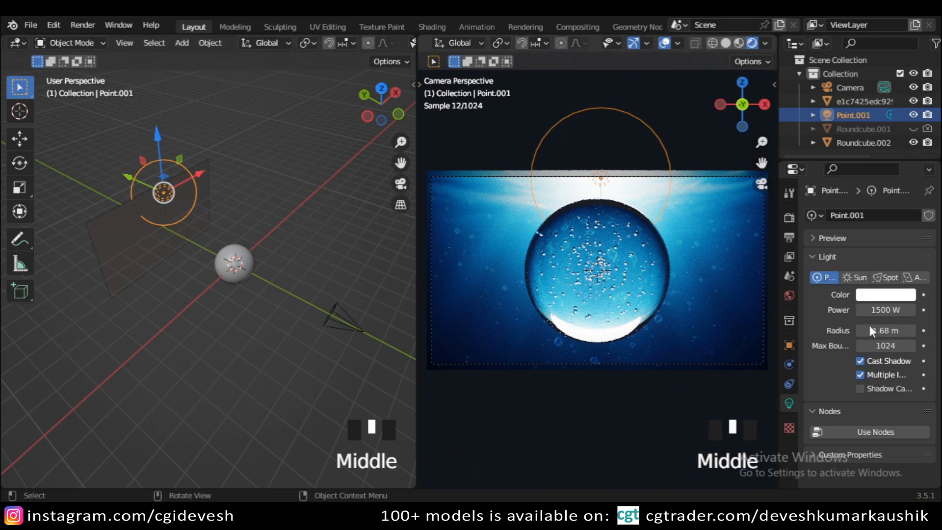
{"action": "left_click", "coordinate": [790, 216]}
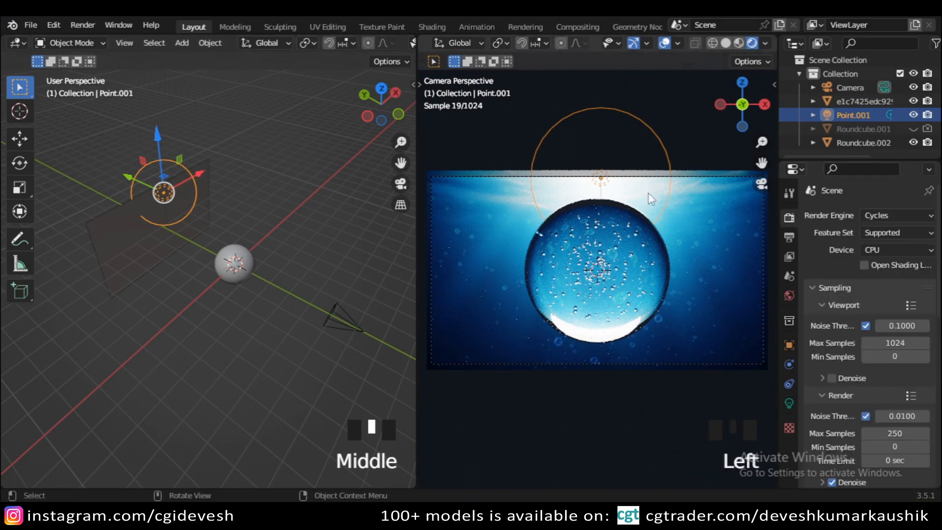
{"action": "left_click", "coordinate": [238, 24]}
{"action": "middle_click_drag", "start_coordinate": [522, 302], "coordinate": [503, 322]}
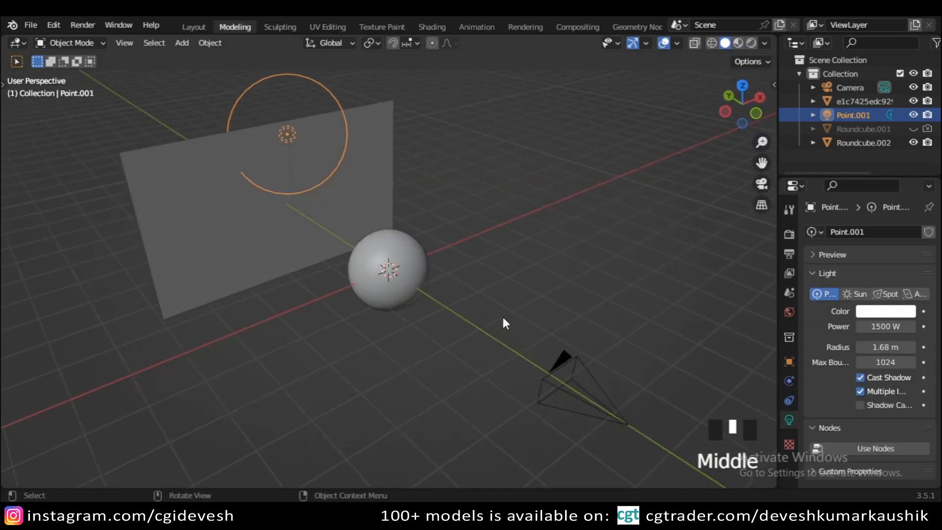
{"action": "scroll", "coordinate": [259, 332], "scroll_direction": "down", "scroll_amount": 2}
{"action": "middle_click_drag", "start_coordinate": [259, 333], "coordinate": [80, 340]}
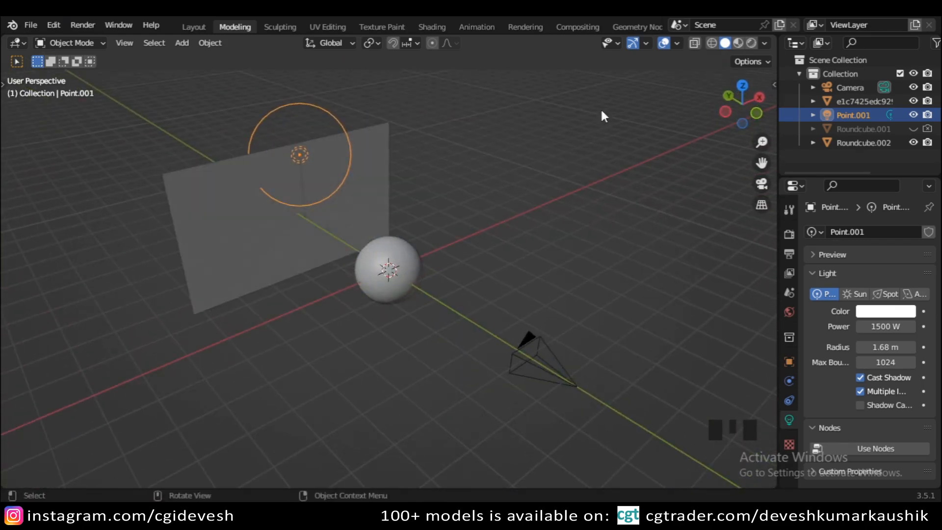
{"action": "left_click", "coordinate": [739, 42]}
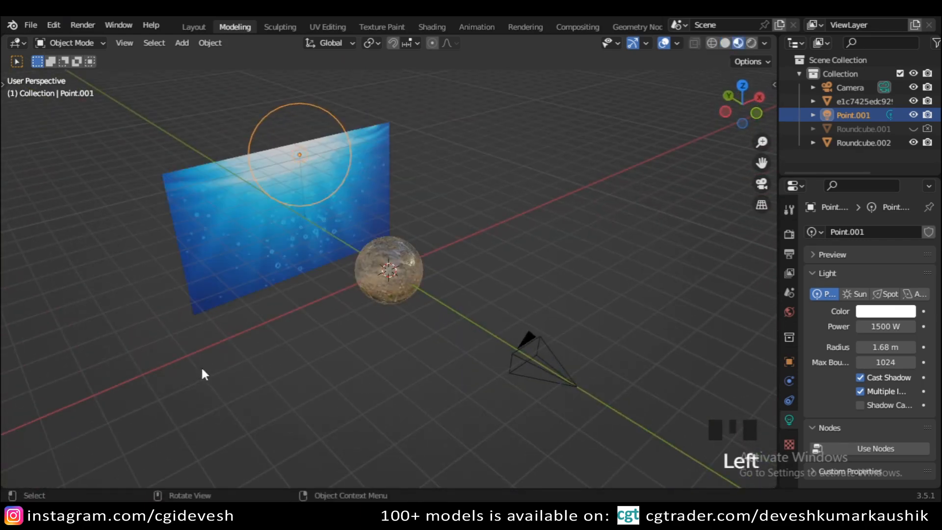
{"action": "mouse_move", "coordinate": [202, 373]}
{"action": "middle_mouse_down"}
{"action": "mouse_move", "coordinate": [743, 368]}
{"action": "mouse_move", "coordinate": [7, 364]}
{"action": "middle_mouse_up"}
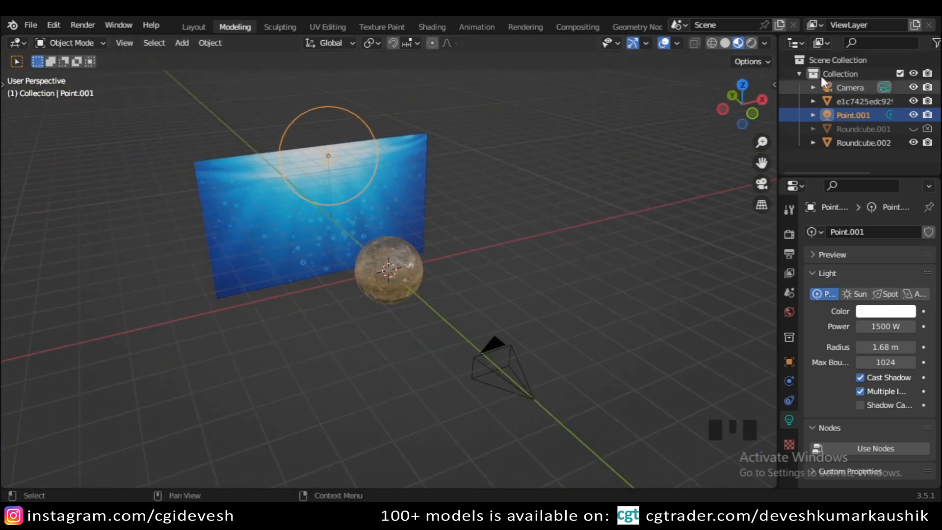
{"action": "left_click", "coordinate": [753, 43]}
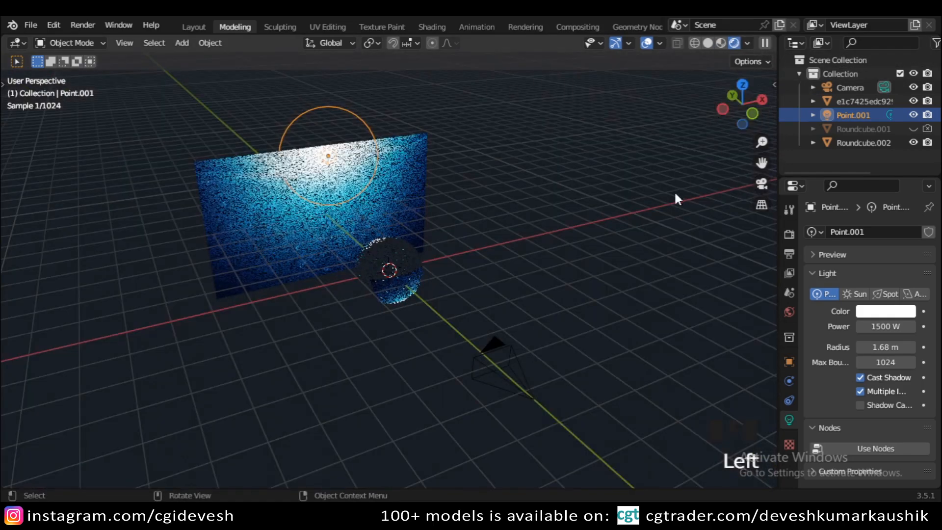
{"action": "middle_click_drag", "start_coordinate": [308, 317], "coordinate": [488, 315]}
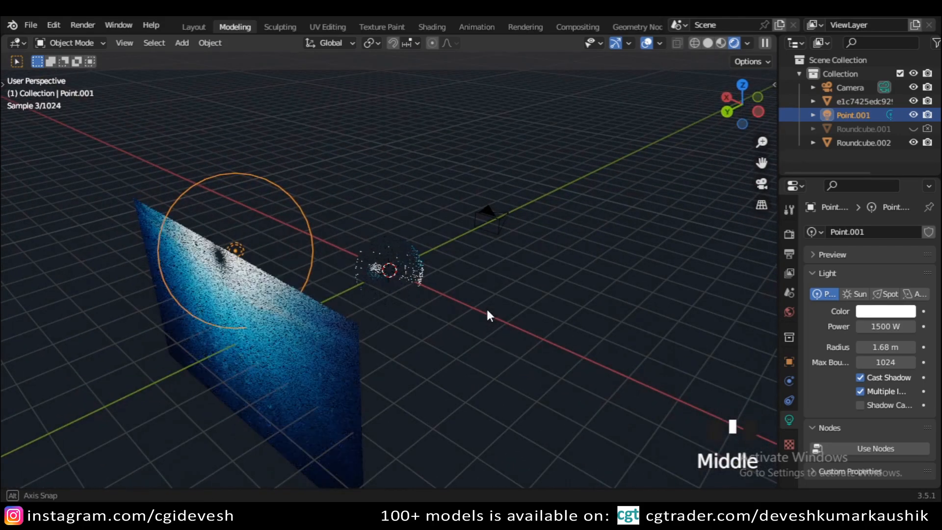
{"action": "middle_click_drag", "start_coordinate": [487, 307], "coordinate": [341, 307]}
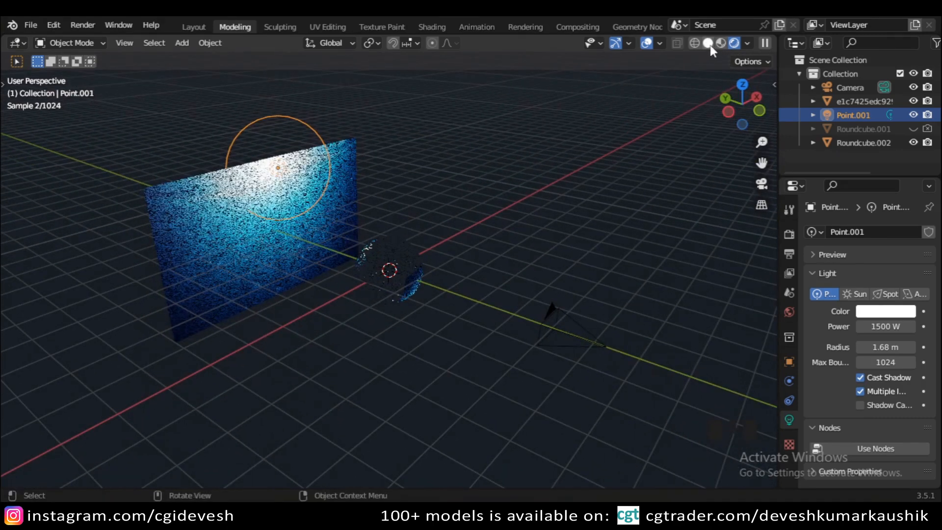
Look through the camera in the Modeling workspace and preview the bubble sphere in material preview and rendered shading
{"action": "left_click", "coordinate": [708, 42]}
{"action": "key", "text": "KP_0"}
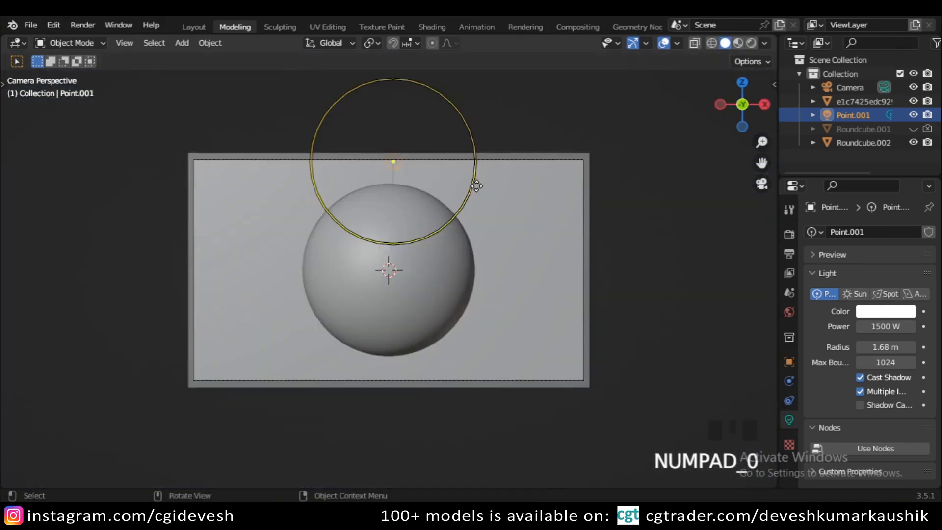
{"action": "scroll", "coordinate": [489, 192], "scroll_direction": "up", "scroll_amount": 2}
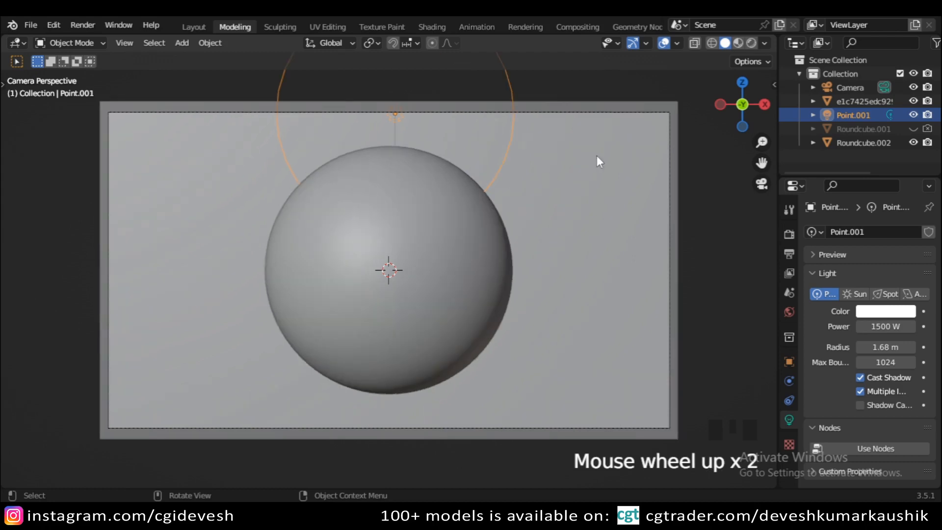
{"action": "left_click", "coordinate": [738, 43]}
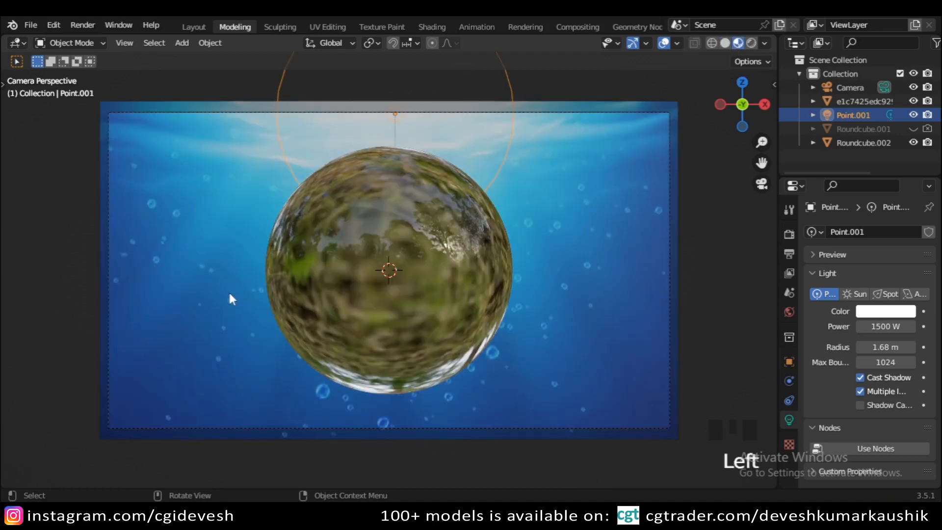
{"action": "left_click", "coordinate": [752, 42]}
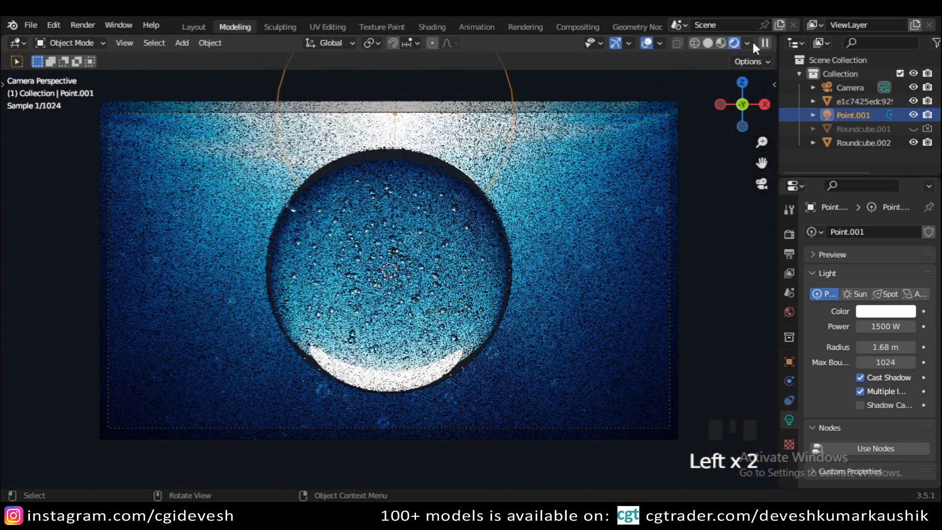
Hide the viewport overlays and gizmos, and set the camera's passepartout opacity to 1.000 to black out everything outside the frame
{"action": "left_click", "coordinate": [646, 43]}
{"action": "left_click", "coordinate": [615, 43]}
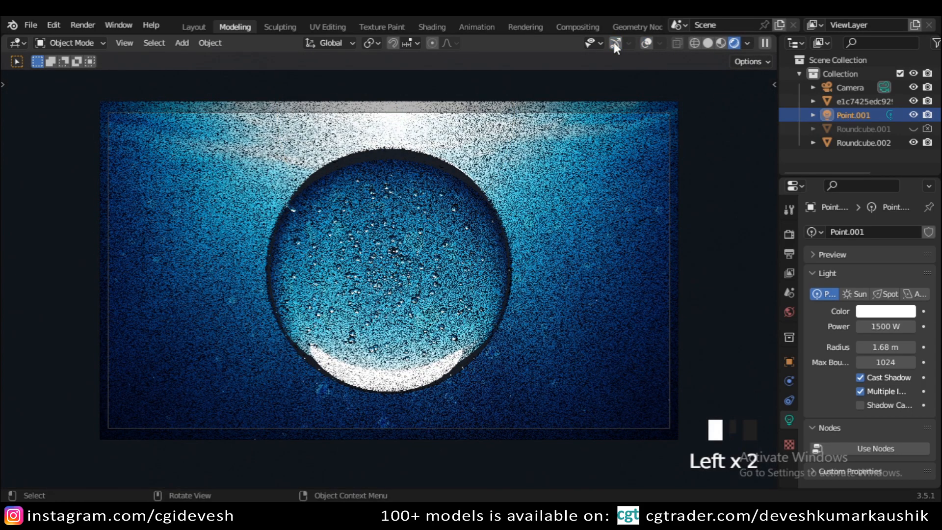
{"action": "left_click", "coordinate": [858, 86]}
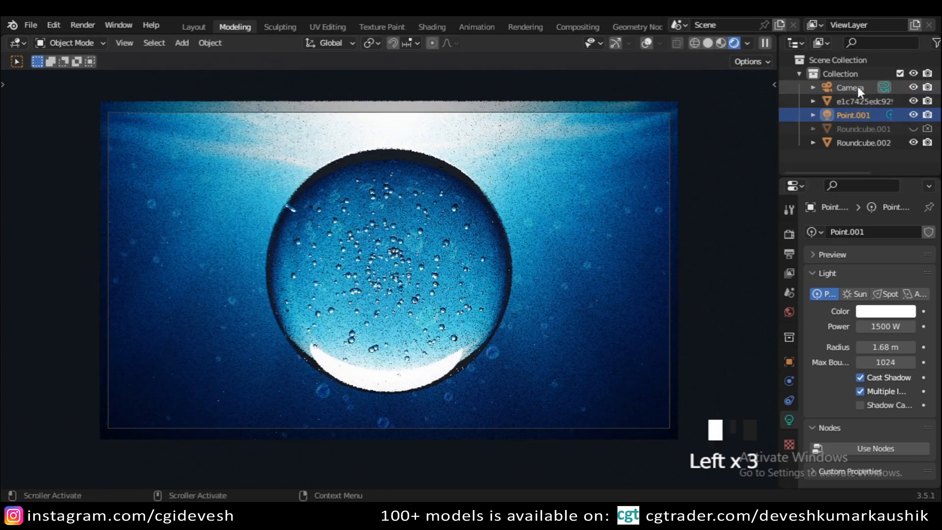
{"action": "scroll", "coordinate": [868, 344], "scroll_direction": "down", "scroll_amount": 8}
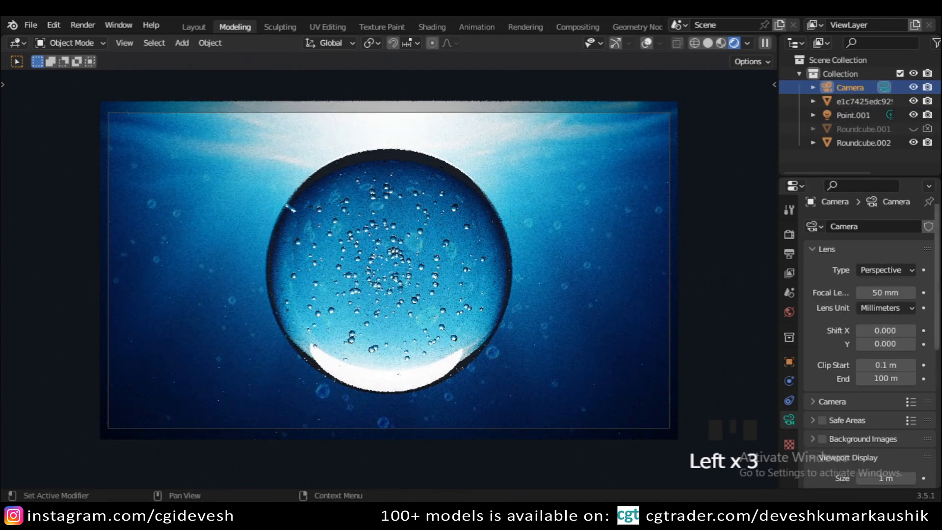
{"action": "scroll", "coordinate": [869, 343], "scroll_direction": "down", "scroll_amount": 4}
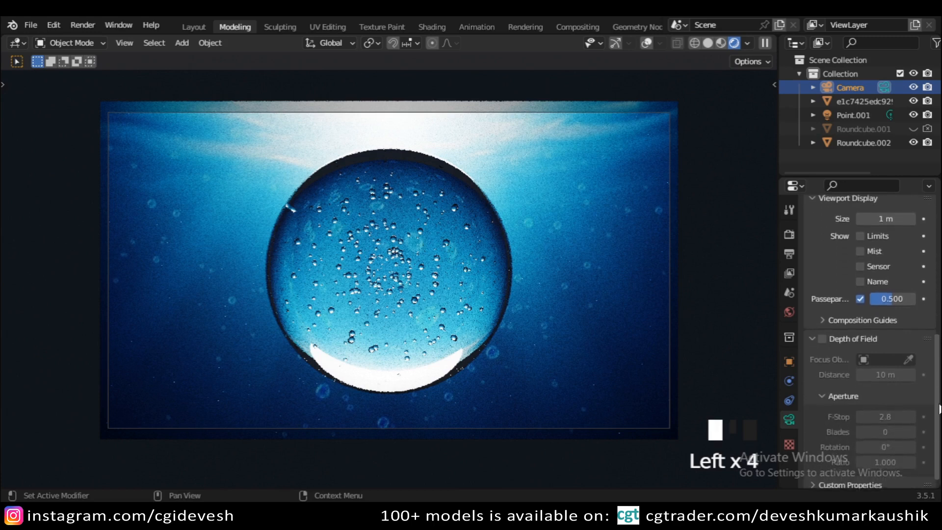
{"action": "left_click_drag", "start_coordinate": [887, 296], "coordinate": [917, 297]}
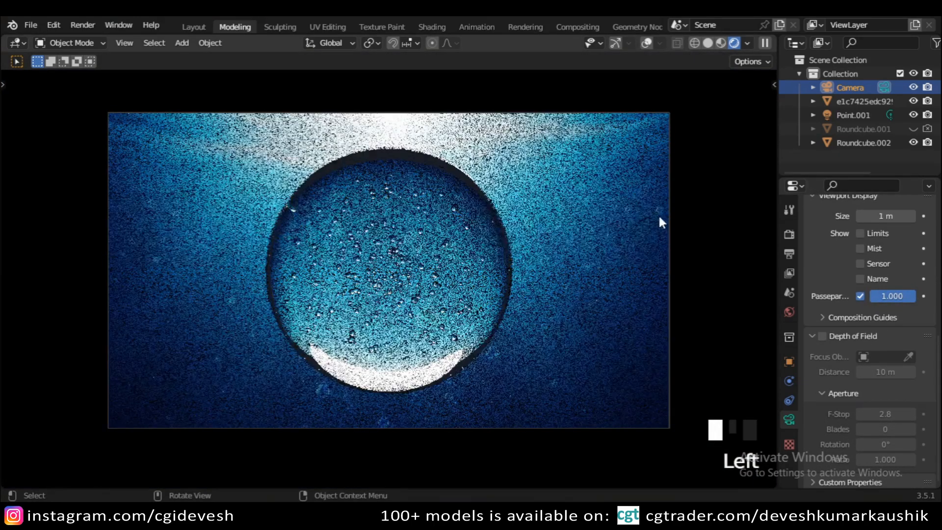
Set the color management look to High Contrast in the scene's render settings
{"action": "left_click", "coordinate": [788, 234]}
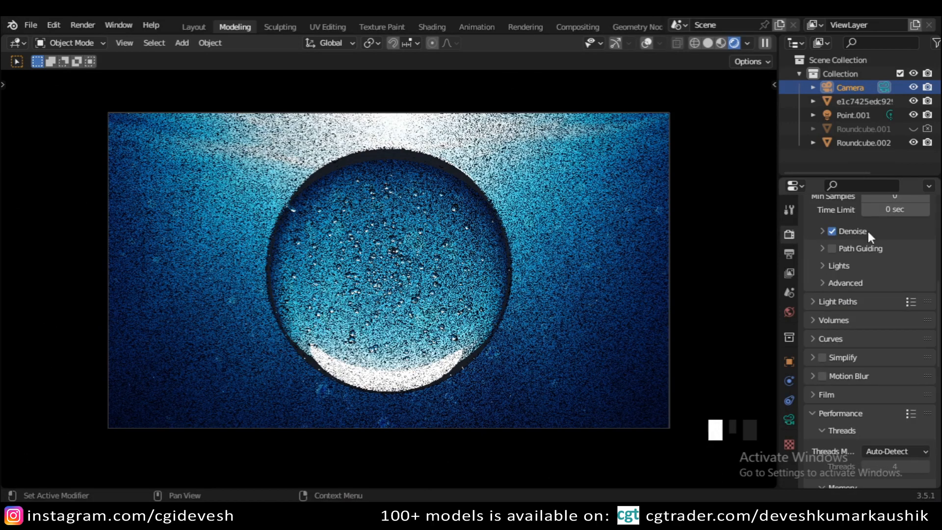
{"action": "scroll", "coordinate": [869, 343], "scroll_direction": "up", "scroll_amount": 10}
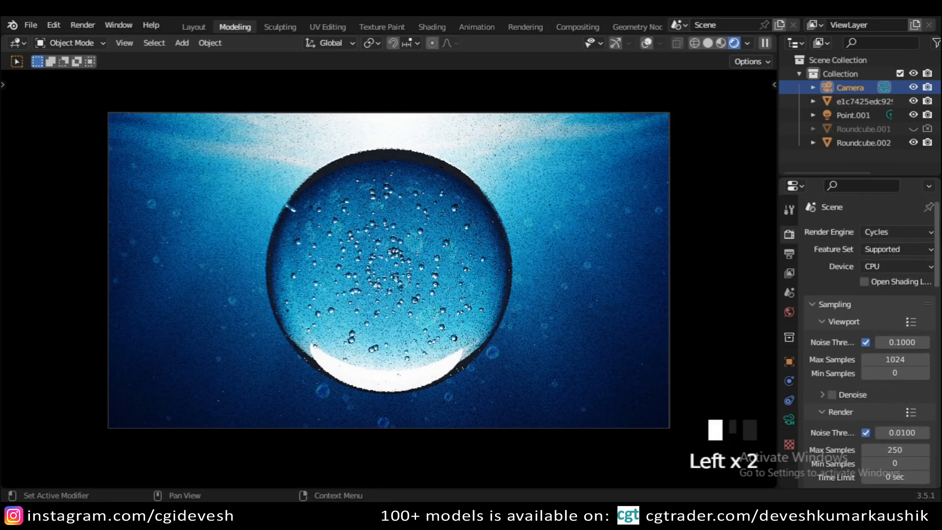
{"action": "scroll", "coordinate": [869, 343], "scroll_direction": "down", "scroll_amount": 6}
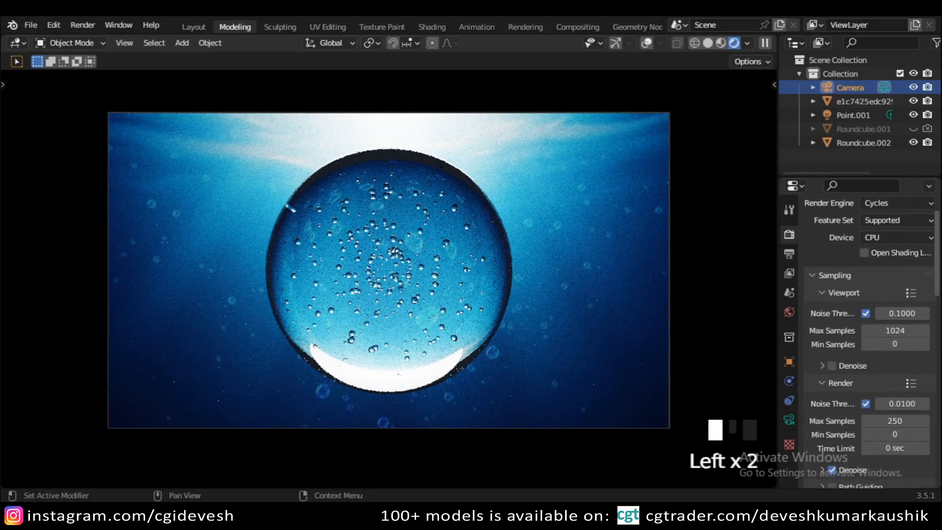
{"action": "scroll", "coordinate": [872, 343], "scroll_direction": "down", "scroll_amount": 10}
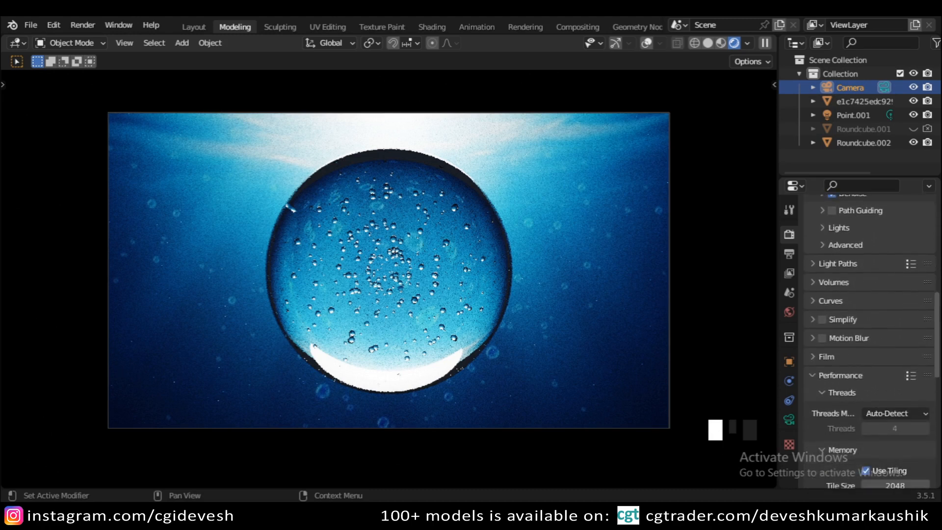
{"action": "scroll", "coordinate": [898, 408], "scroll_direction": "down", "scroll_amount": 8}
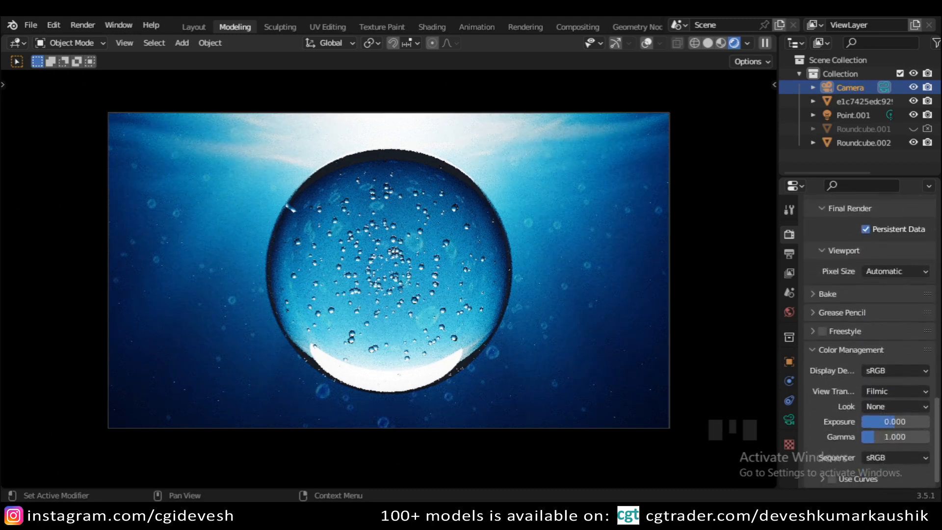
{"action": "left_click", "coordinate": [897, 407]}
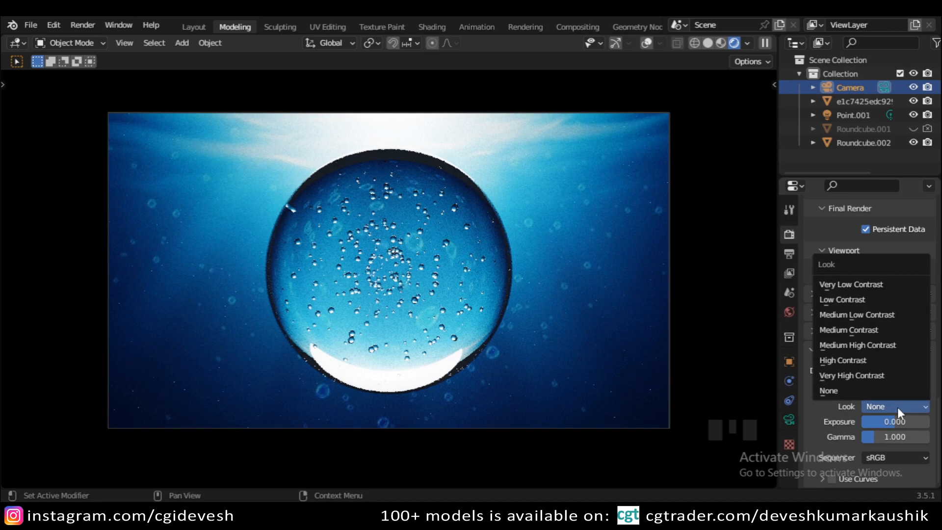
{"action": "left_click", "coordinate": [876, 361]}
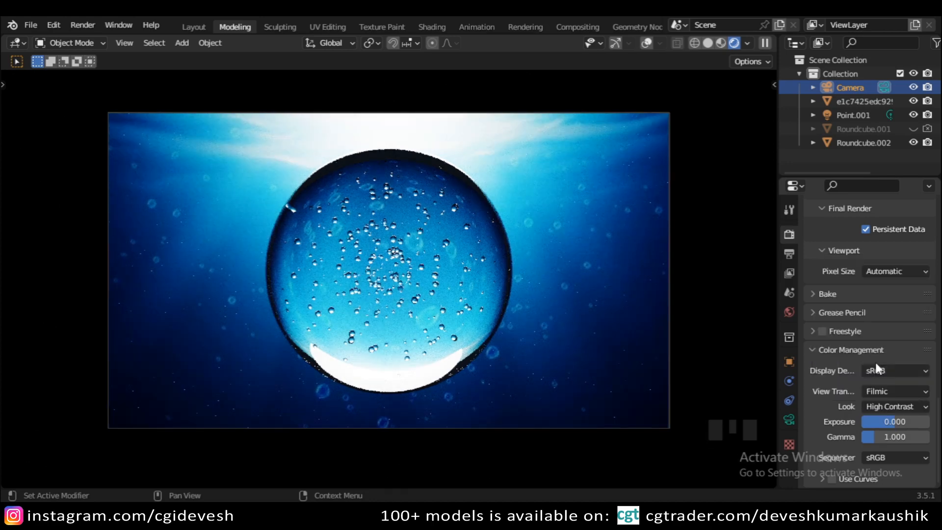